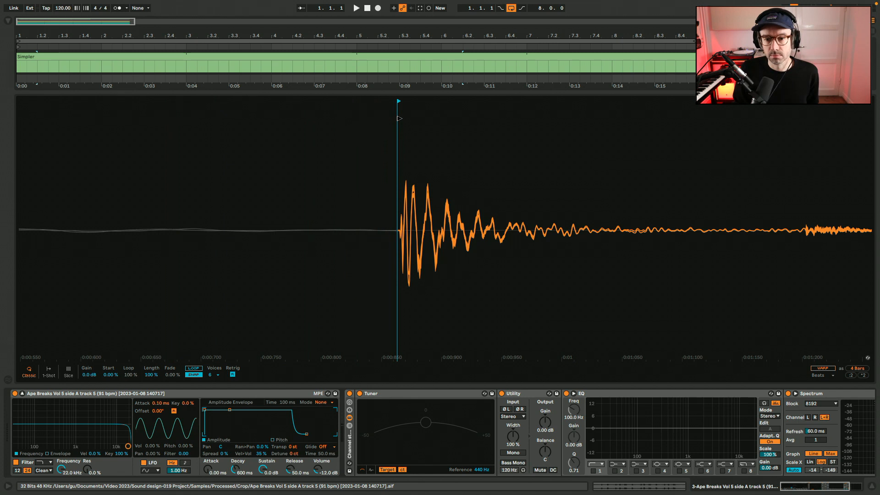
Audition the break sample from its start marker in Simpler.
{"action": "key", "text": "a"}
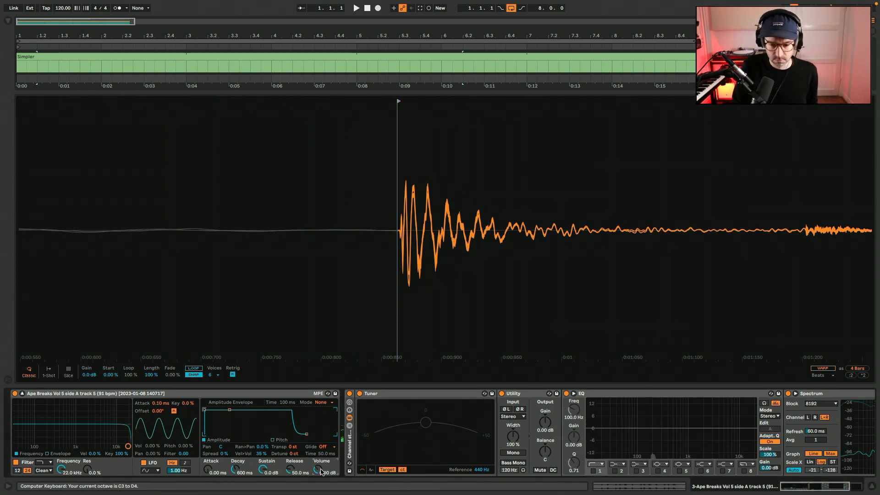
{"action": "key", "text": "a"}
{"action": "key", "text": "a"}
Move the sample's end marker in to just after the last drum hit and crop the sample to the marked region.
{"action": "left_click_drag", "start_coordinate": [494, 237], "coordinate": [100, 237]}
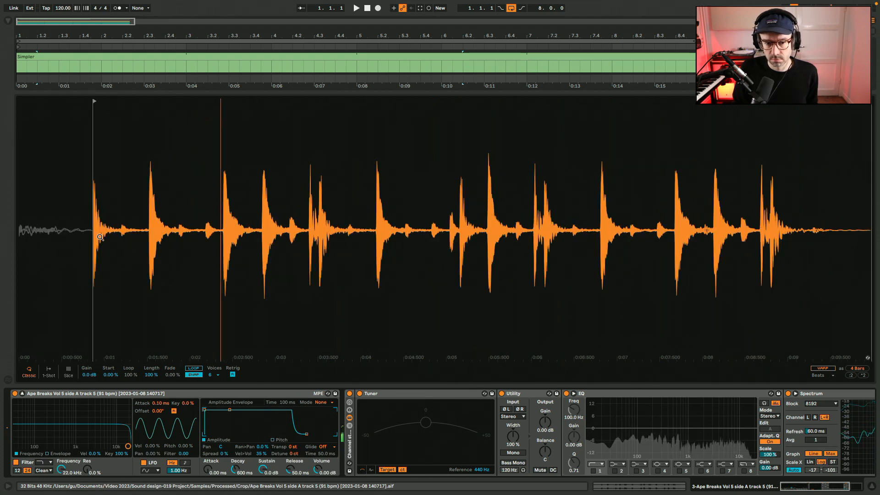
{"action": "left_click_drag", "start_coordinate": [871, 101], "coordinate": [827, 107]}
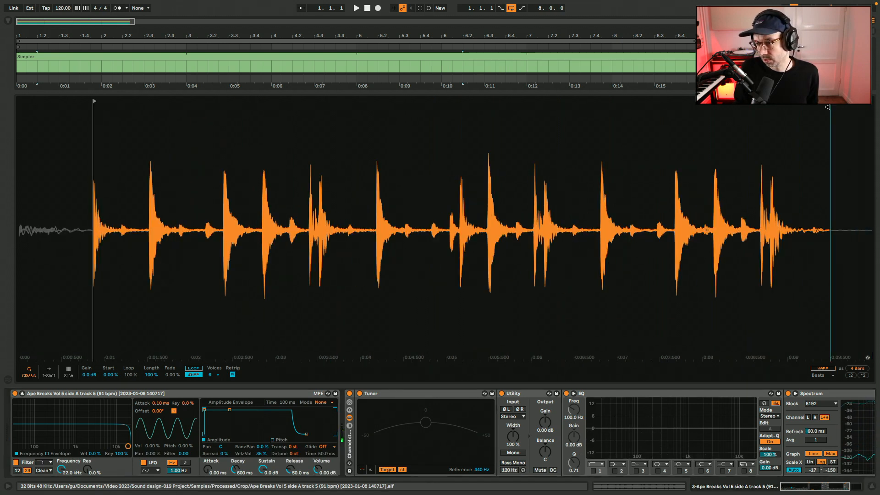
{"action": "right_click", "coordinate": [418, 150]}
{"action": "left_click", "coordinate": [436, 189]}
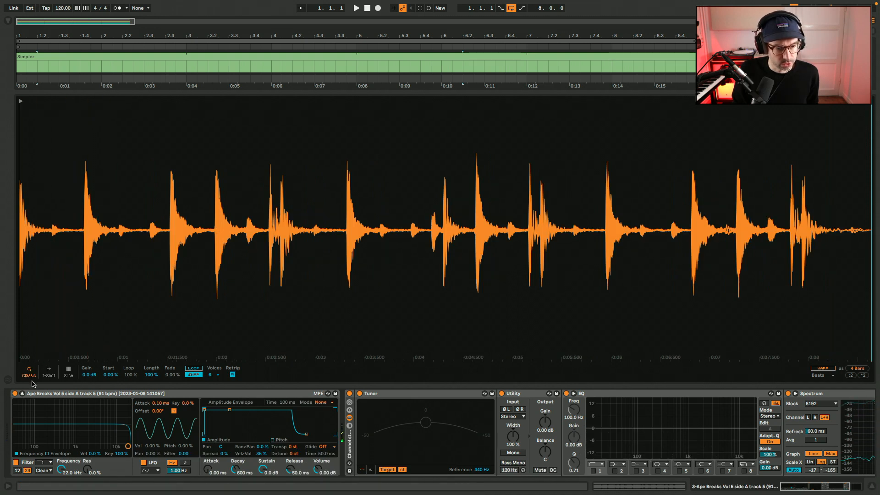
Switch Simpler to Slice mode and lower the computer MIDI keyboard to the C1 to D2 range.
{"action": "left_click", "coordinate": [69, 372]}
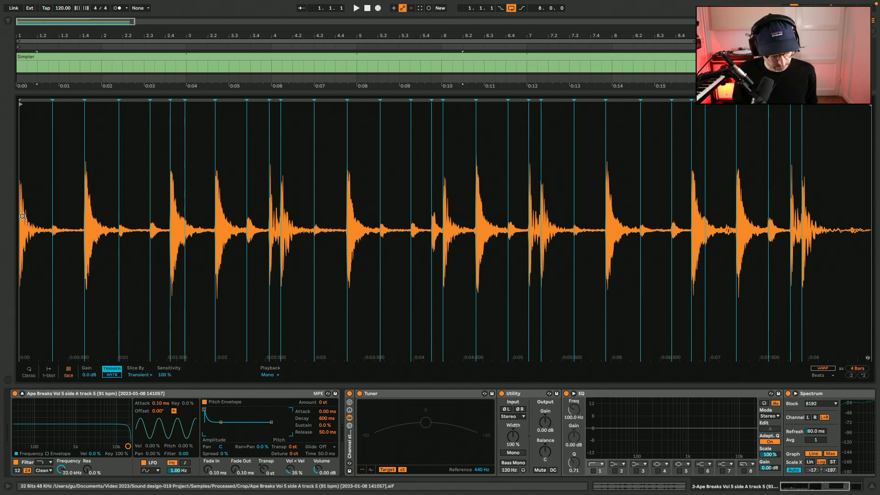
{"action": "key", "text": "z"}
{"action": "key", "text": "a"}
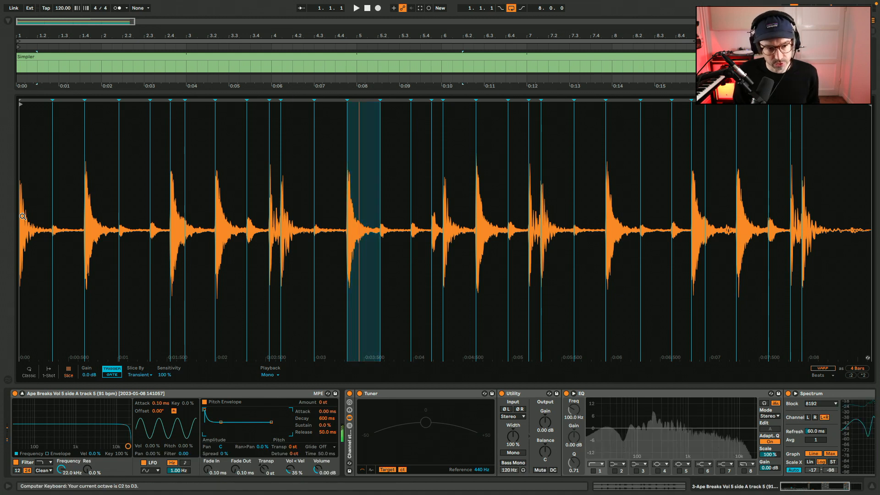
{"action": "key", "text": "z"}
{"action": "key", "text": "a"}
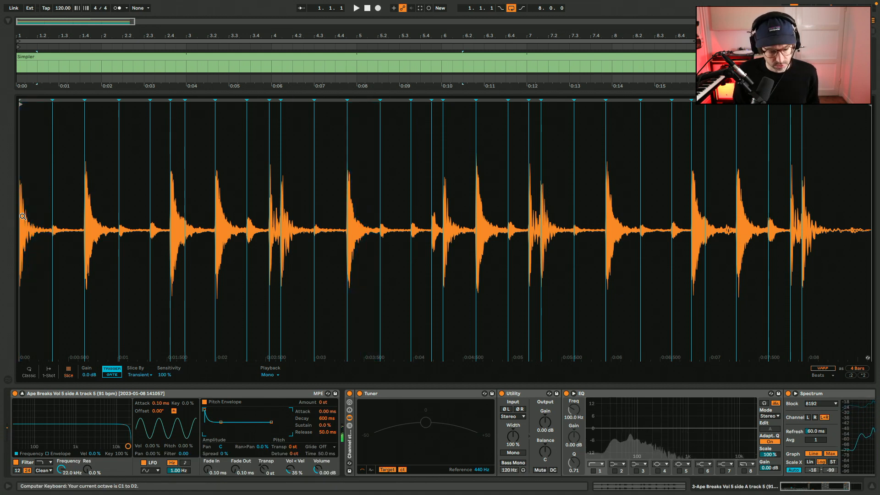
Audition the opening slices of the break one by one, from C1 up to G1.
{"action": "key", "text": "w"}
{"action": "key", "text": "w"}
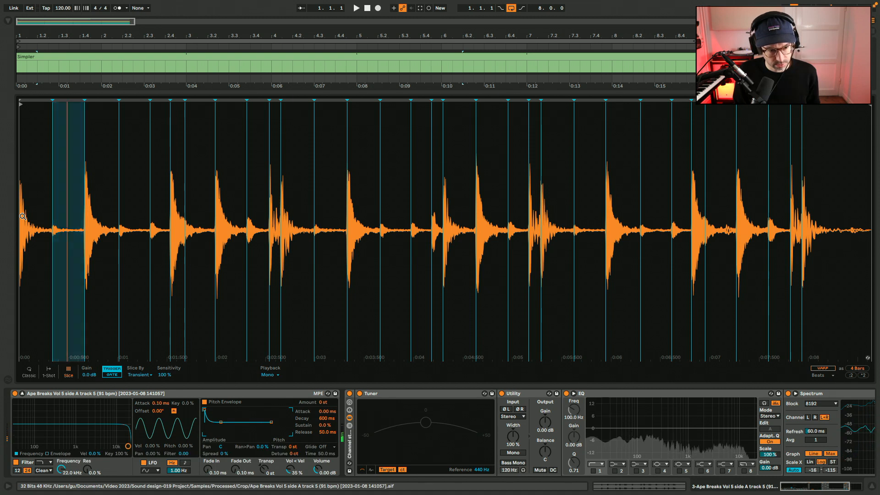
{"action": "key", "text": "s"}
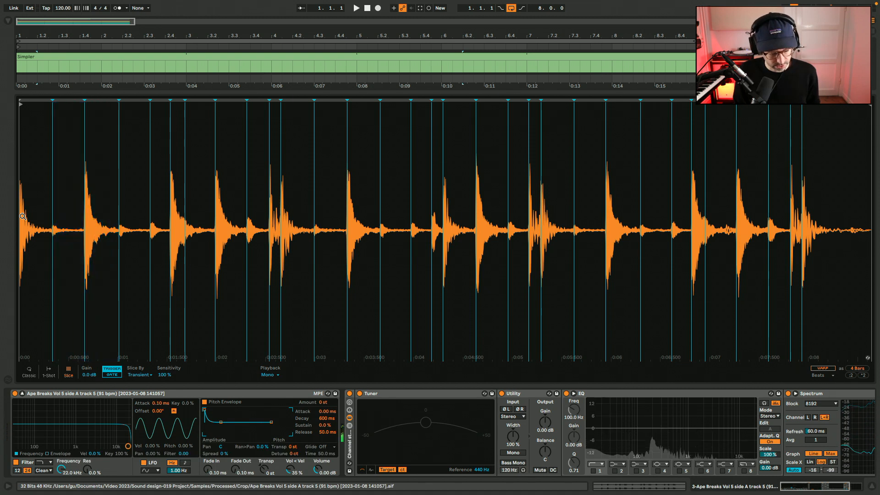
{"action": "key", "text": "e"}
{"action": "key", "text": "d"}
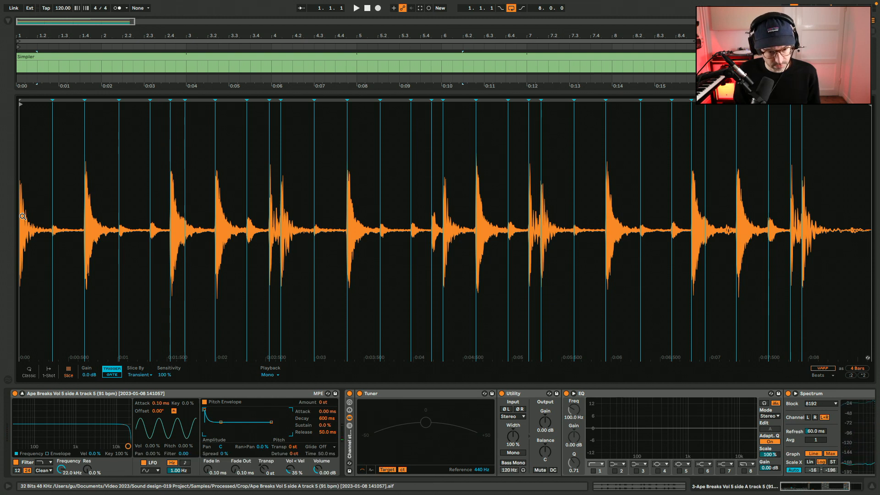
{"action": "key", "text": "f"}
{"action": "key", "text": "f"}
{"action": "key", "text": "g"}
{"action": "key", "text": "f"}
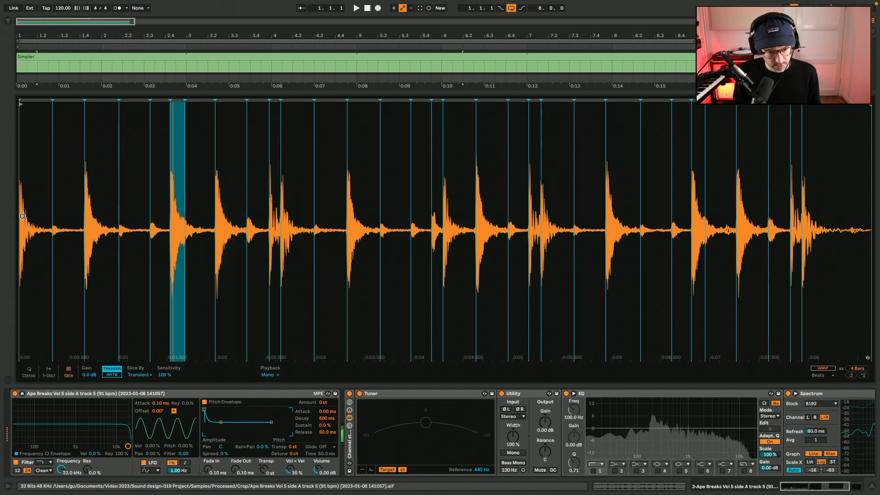
{"action": "key", "text": "f"}
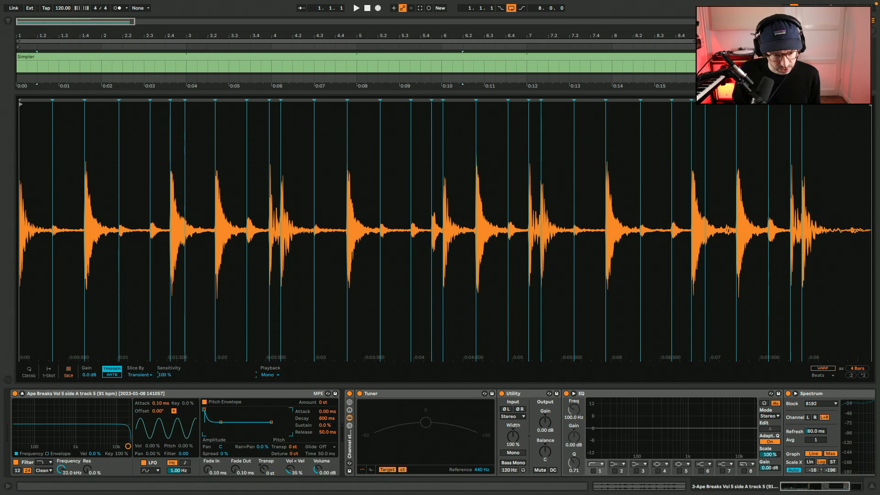
Set the slice playback to Poly and transpose the slices to -3 st.
{"action": "mouse_move", "coordinate": [163, 375]}
{"action": "left_mouse_down"}
{"action": "mouse_move", "coordinate": [164, 383]}
{"action": "mouse_move", "coordinate": [163, 376]}
{"action": "left_mouse_up"}
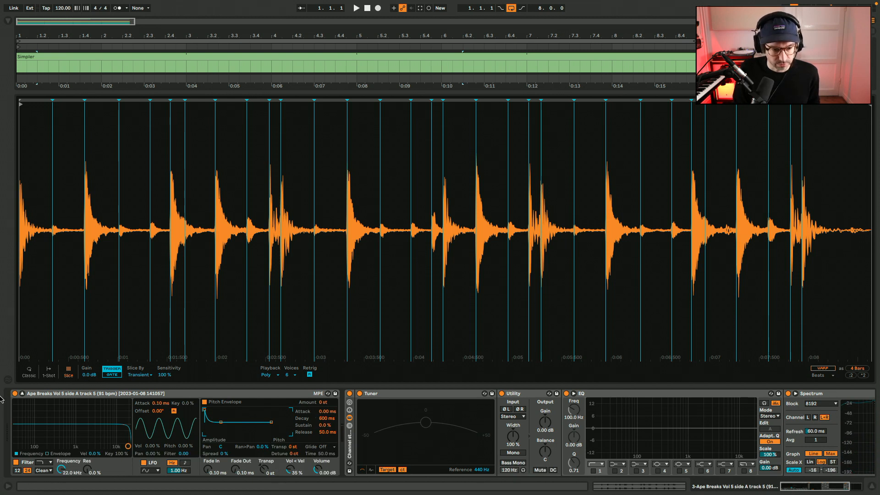
{"action": "left_click", "coordinate": [293, 447]}
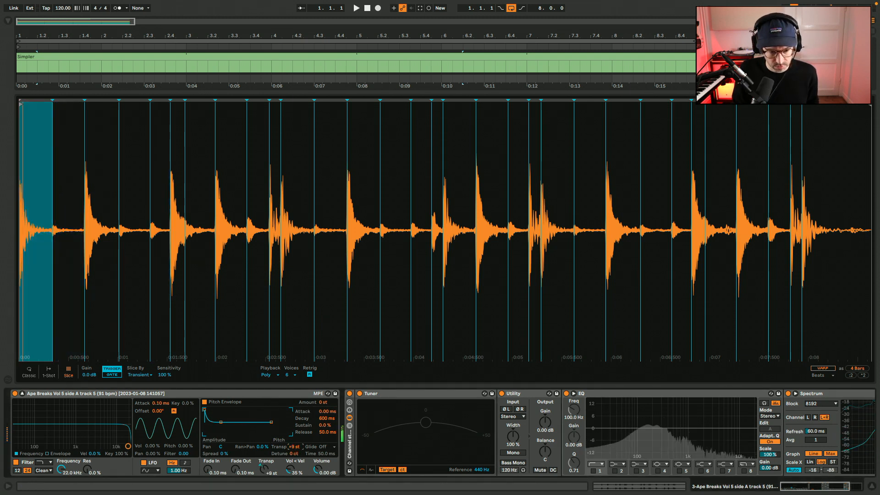
{"action": "left_click_drag", "start_coordinate": [293, 447], "coordinate": [293, 448]}
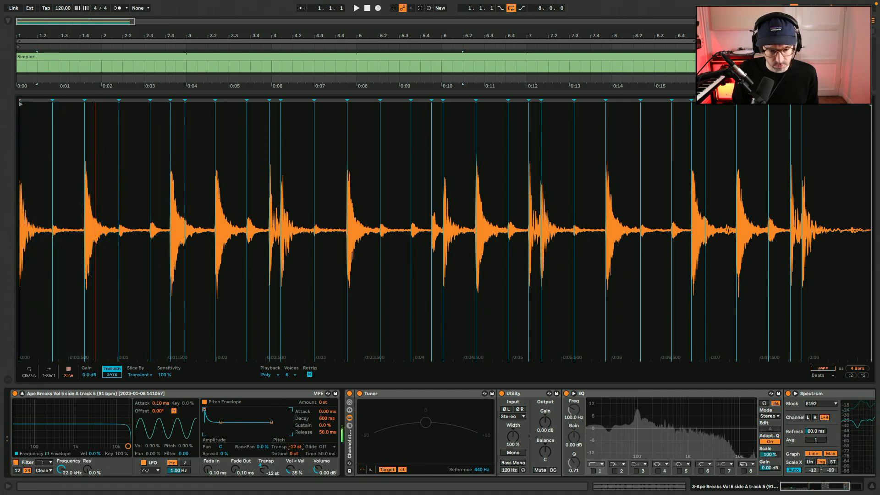
{"action": "left_click_drag", "start_coordinate": [296, 449], "coordinate": [295, 436]}
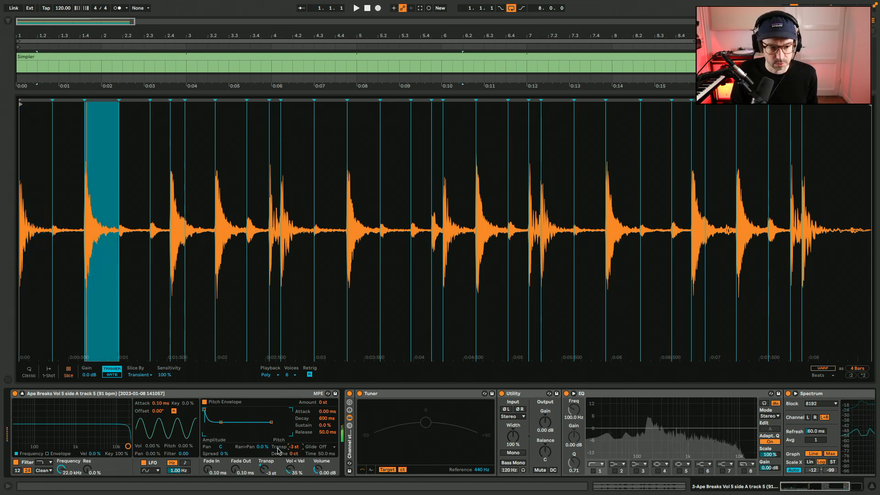
Compare the slices at 0 st transposition, and return the transposition to -3 st.
{"action": "key", "text": "Up"}
{"action": "key", "text": "Up"}
{"action": "key", "text": "Up"}
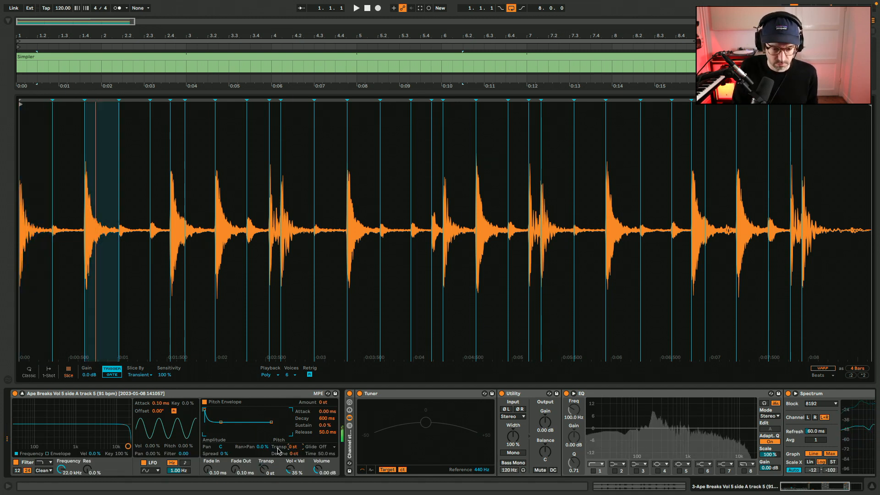
{"action": "key", "text": "Down"}
{"action": "key", "text": "Down"}
{"action": "key", "text": "Down"}
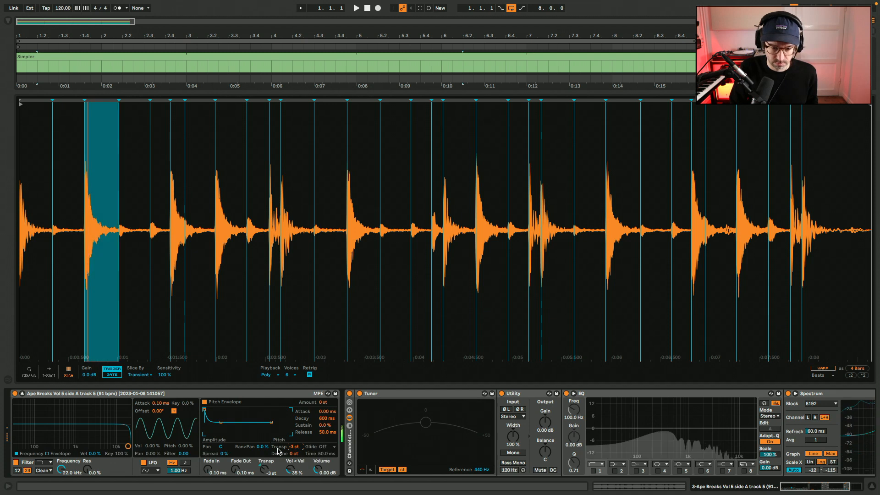
Collapse the enlarged Simpler waveform back to the arrangement and set the project tempo to 105 BPM.
{"action": "left_click", "coordinate": [22, 394]}
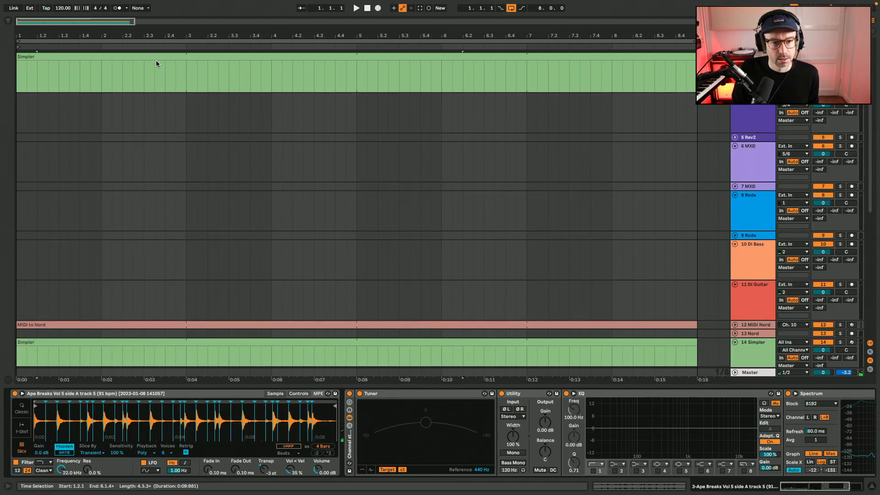
{"action": "scroll", "coordinate": [159, 258], "scroll_direction": "up", "scroll_amount": 2}
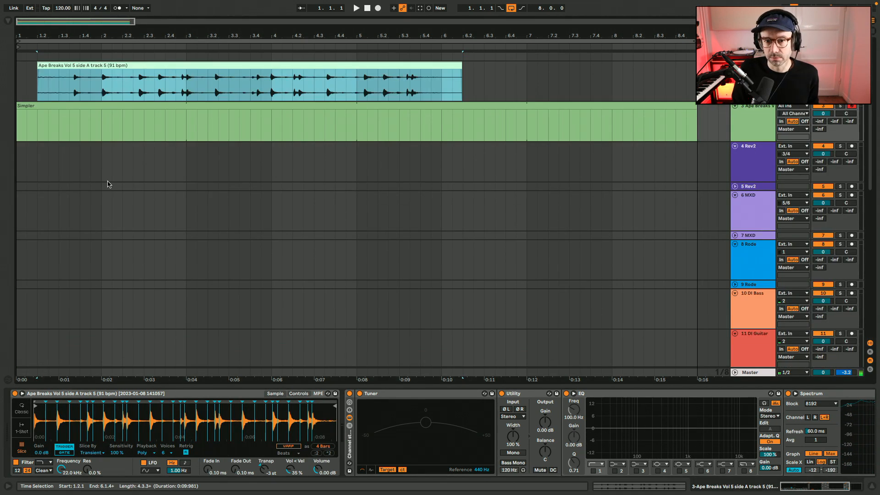
{"action": "left_click", "coordinate": [32, 106]}
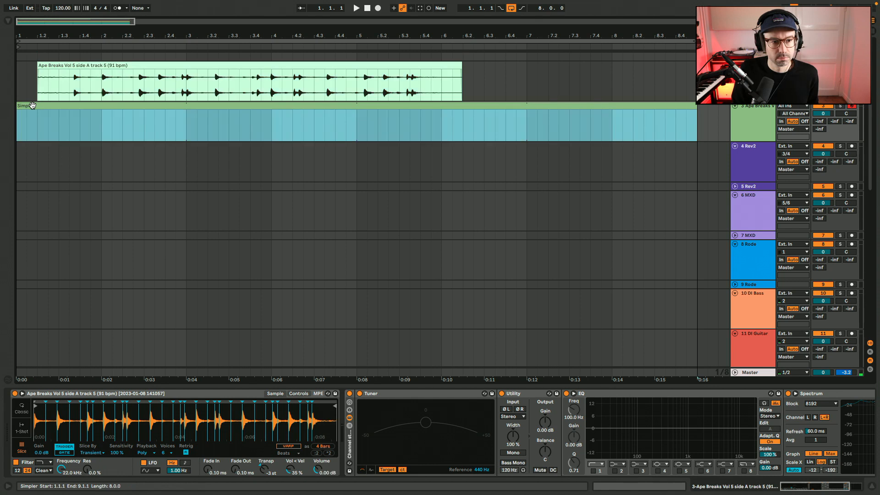
{"action": "left_click", "coordinate": [59, 9]}
{"action": "type", "text": "105"}
{"action": "key", "text": "Return"}
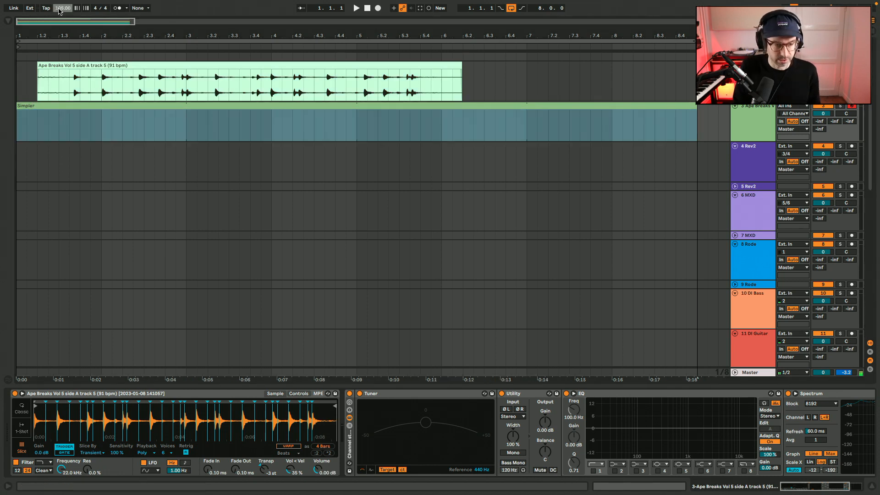
Open the Simpler MIDI clip and place sixteenth-length C1 notes on beats 1 and 3 of both bars.
{"action": "left_click", "coordinate": [170, 74]}
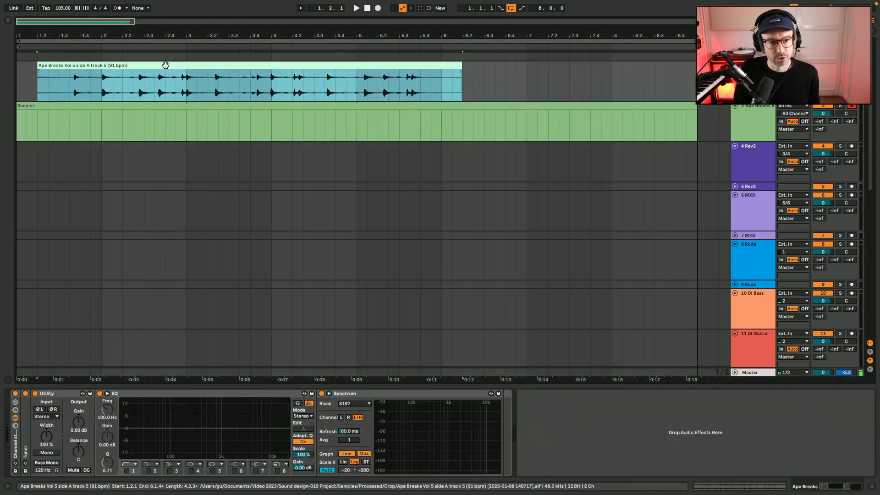
{"action": "double_click", "coordinate": [73, 107]}
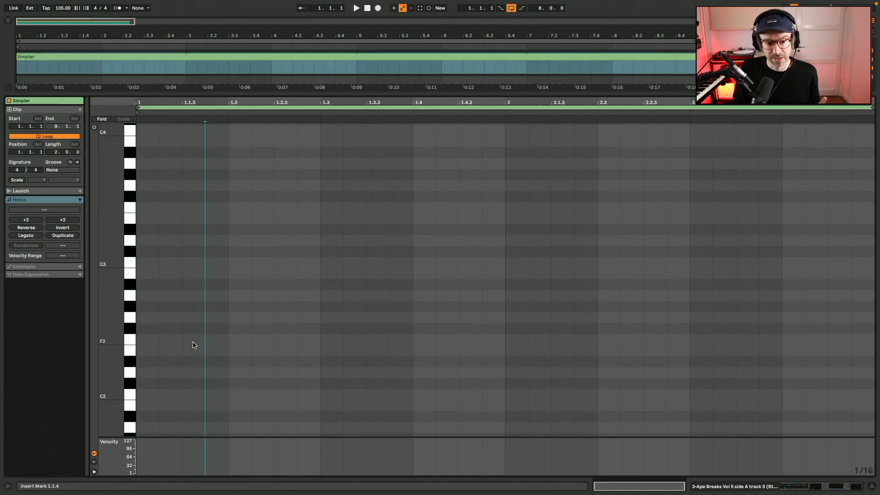
{"action": "scroll", "coordinate": [193, 346], "scroll_direction": "down", "scroll_amount": 3}
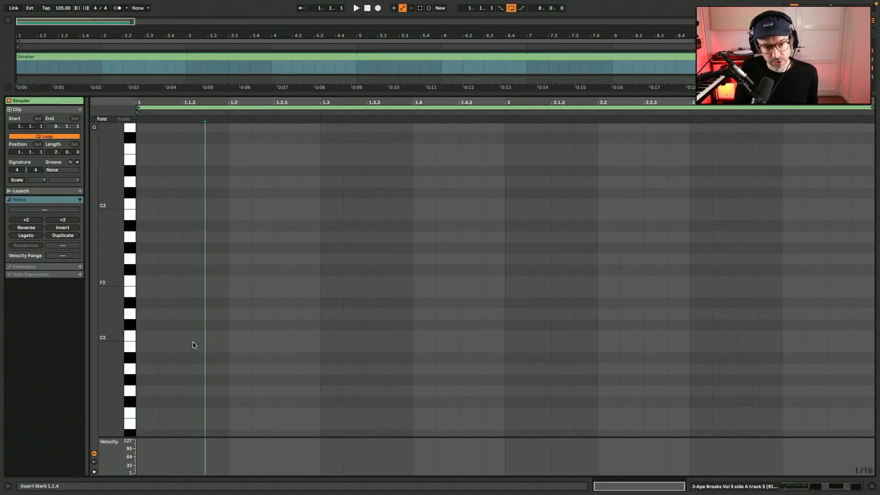
{"action": "scroll", "coordinate": [193, 347], "scroll_direction": "down", "scroll_amount": 3}
{"action": "double_click", "coordinate": [149, 414]}
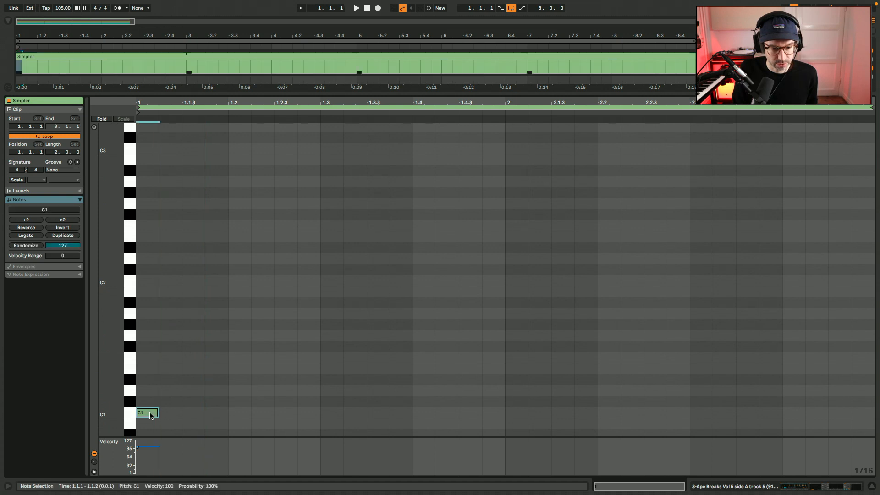
{"action": "left_click_drag", "start_coordinate": [153, 416], "coordinate": [339, 417]}
{"action": "left_click_drag", "start_coordinate": [497, 421], "coordinate": [137, 408]}
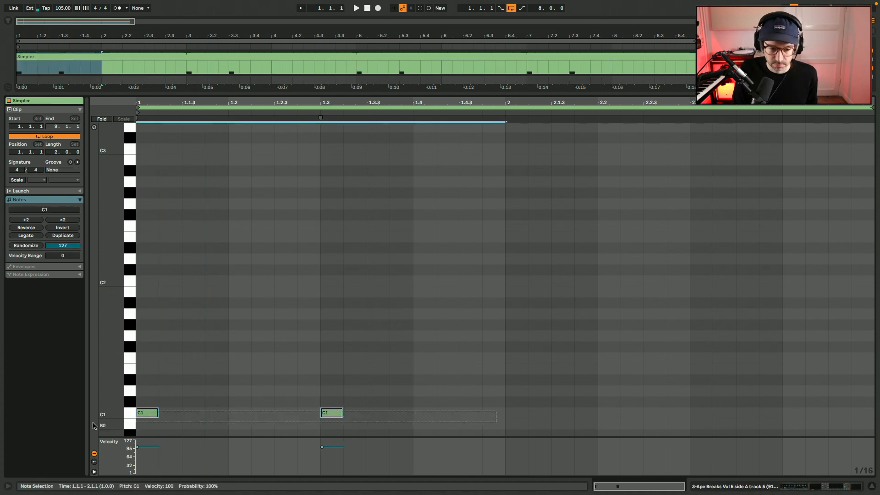
{"action": "key", "text": "ctrl+d"}
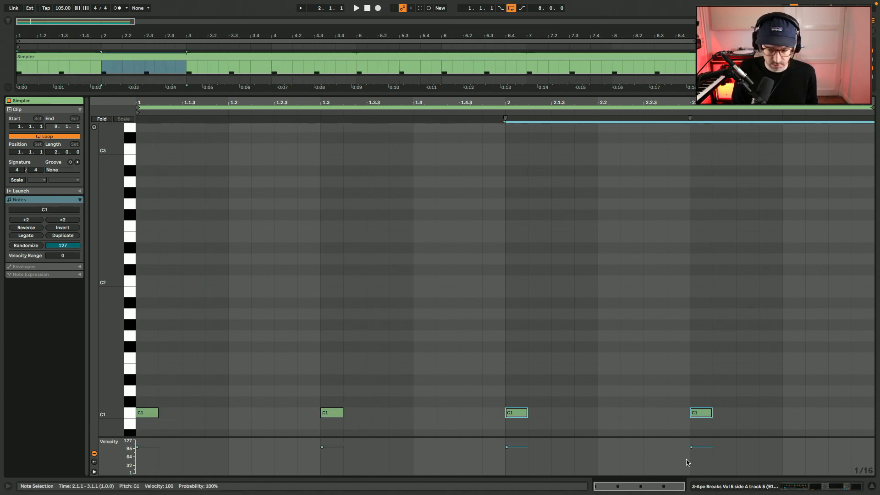
Check the sliced waveform in Simpler, and add G1 notes on beats 2 and 4 of both bars in the MIDI clip.
{"action": "left_click", "coordinate": [827, 490]}
{"action": "left_click", "coordinate": [22, 393]}
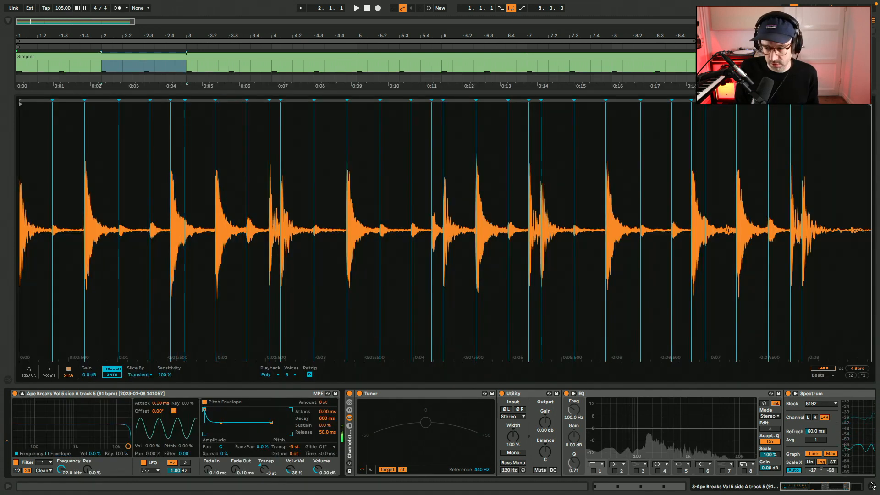
{"action": "left_click", "coordinate": [641, 489]}
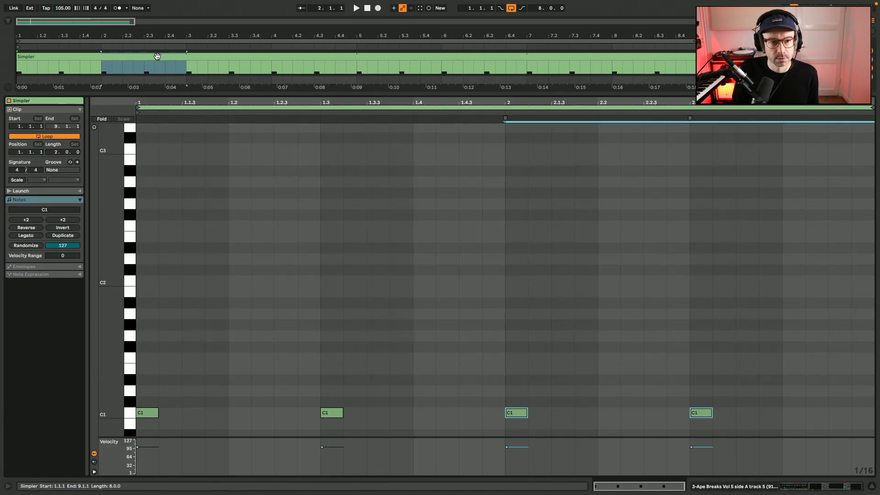
{"action": "double_click", "coordinate": [191, 340]}
{"action": "left_click_drag", "start_coordinate": [198, 340], "coordinate": [249, 341]}
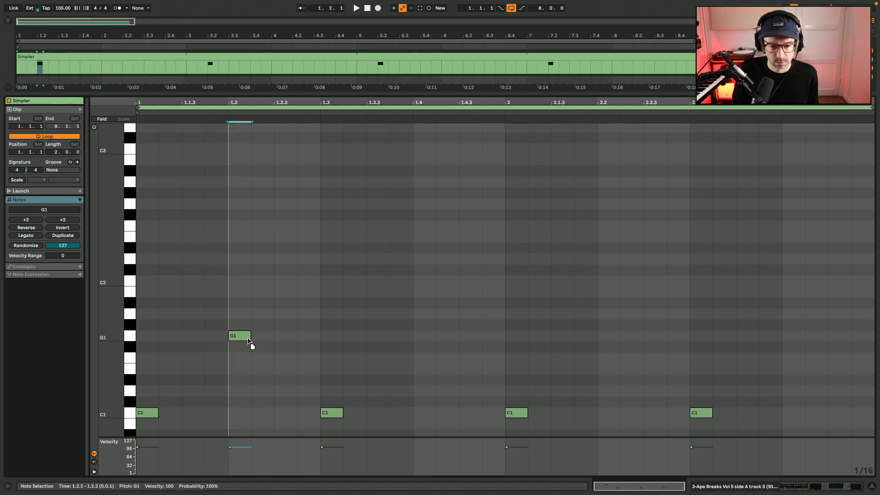
{"action": "double_click", "coordinate": [438, 338]}
{"action": "left_click_drag", "start_coordinate": [448, 340], "coordinate": [427, 340]}
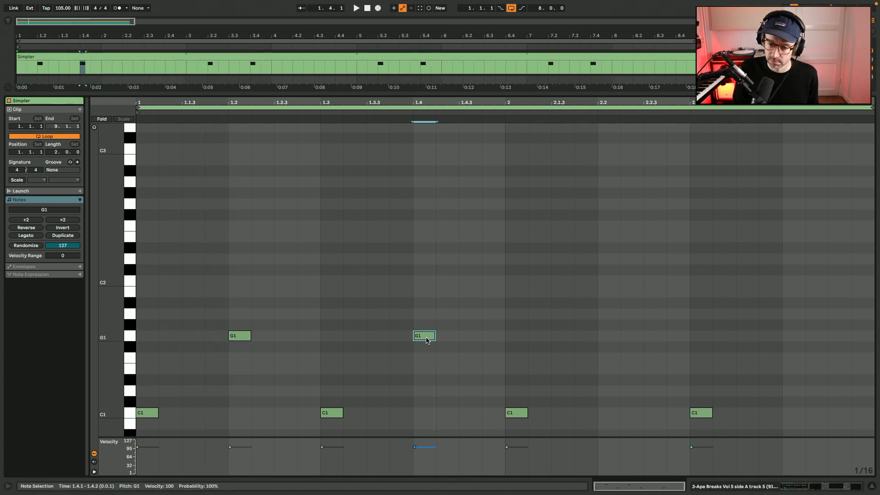
{"action": "double_click", "coordinate": [798, 341]}
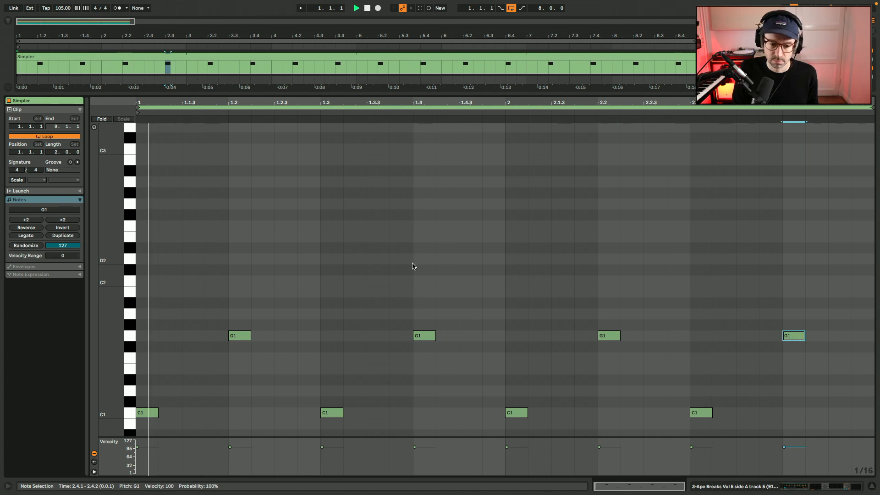
Compare the beat at 110 BPM and 80 BPM, and return the project tempo to 105 BPM.
{"action": "scroll", "coordinate": [413, 266], "scroll_direction": "down", "scroll_amount": 1}
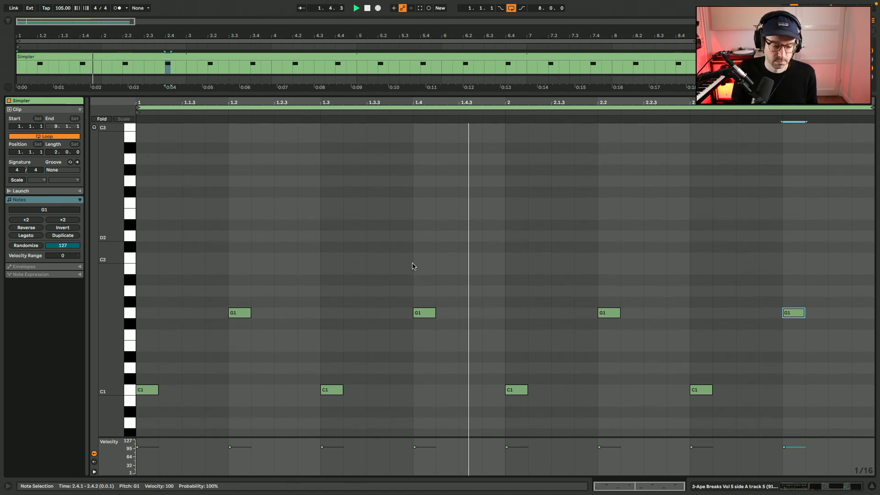
{"action": "left_click", "coordinate": [60, 9]}
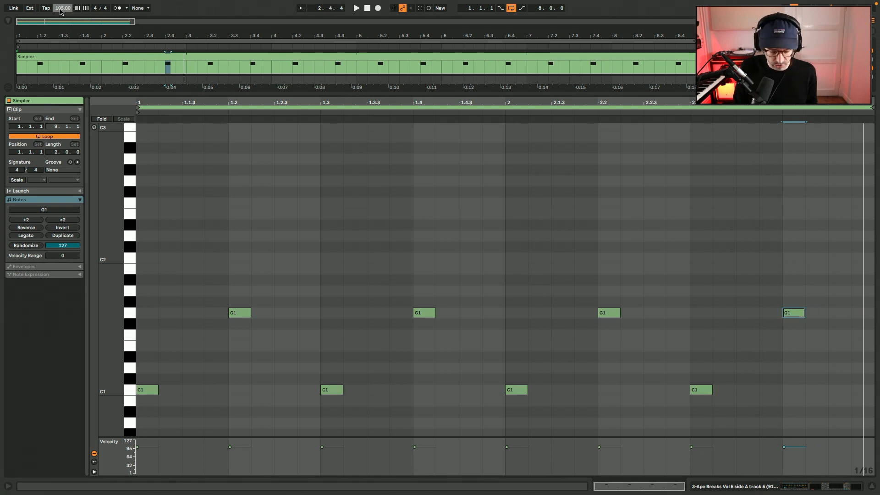
{"action": "type", "text": "110"}
{"action": "key", "text": "Return"}
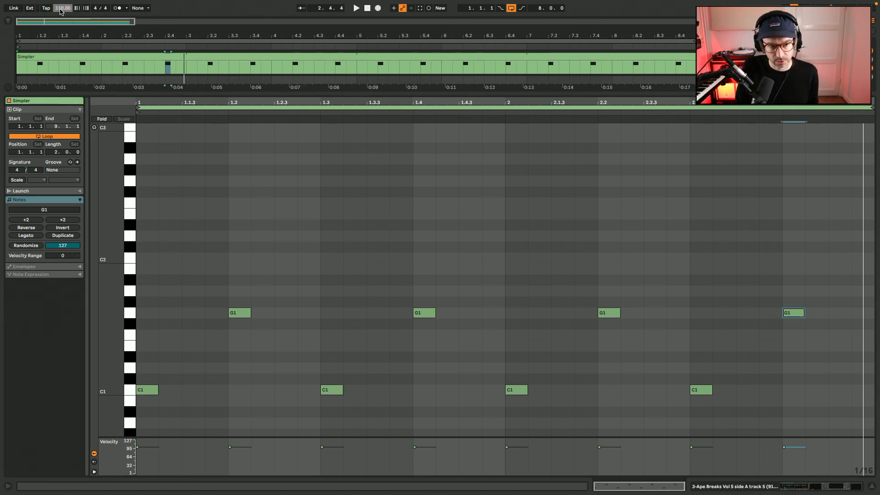
{"action": "key", "text": "space"}
{"action": "key", "text": "space"}
{"action": "type", "text": "1"}
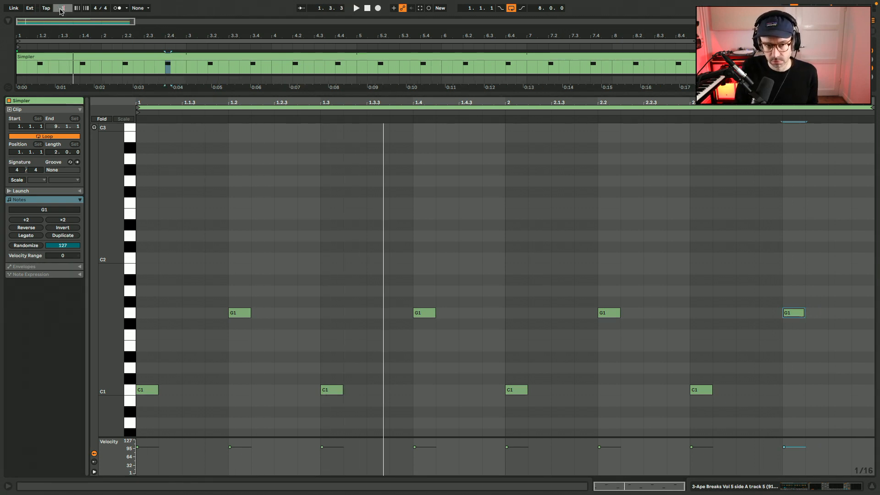
{"action": "type", "text": "20"}
{"action": "key", "text": "Return"}
{"action": "key", "text": "space"}
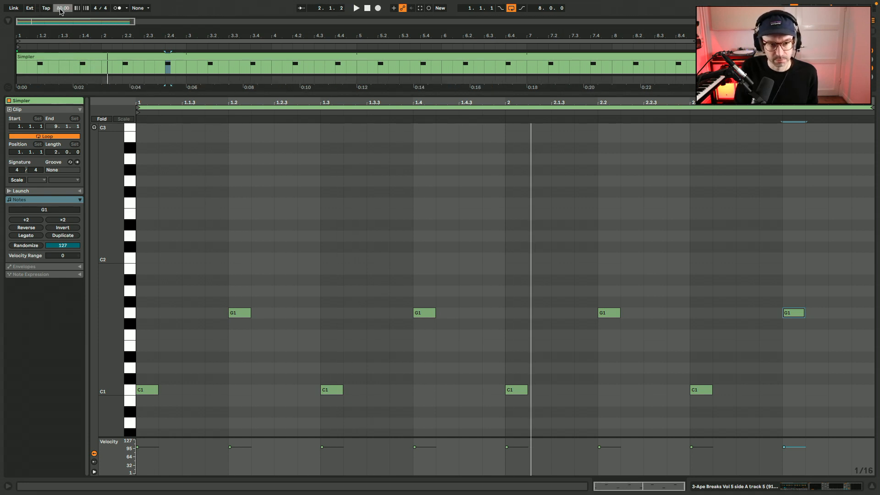
{"action": "key", "text": "space"}
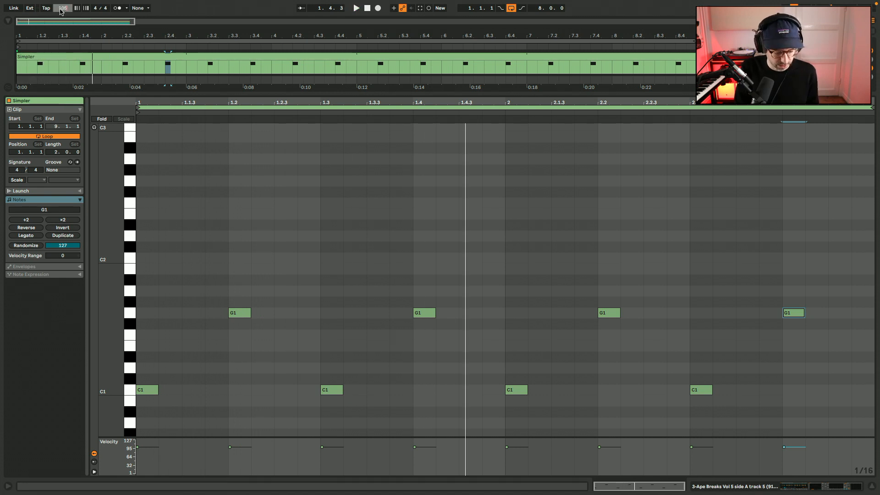
{"action": "key", "text": "Return"}
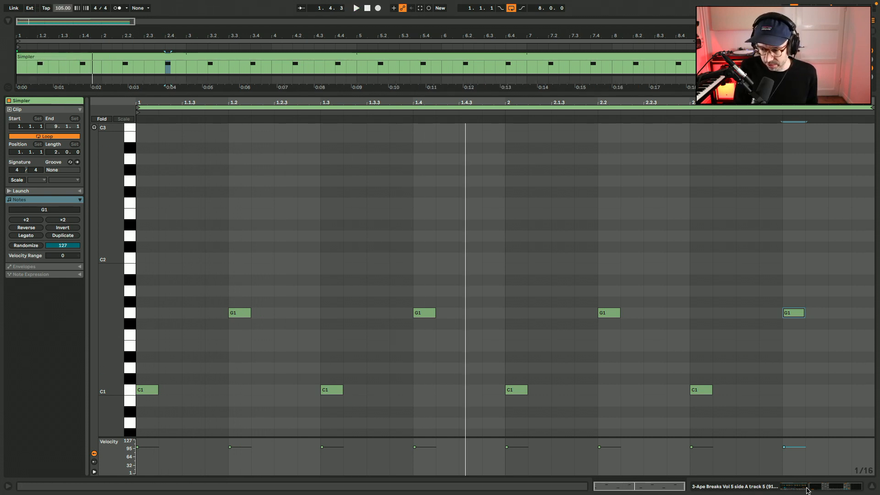
Check the slices in Simpler, and add C#1, D#1 and E1 sixteenth notes between the beats of bar 1.
{"action": "left_click", "coordinate": [807, 489]}
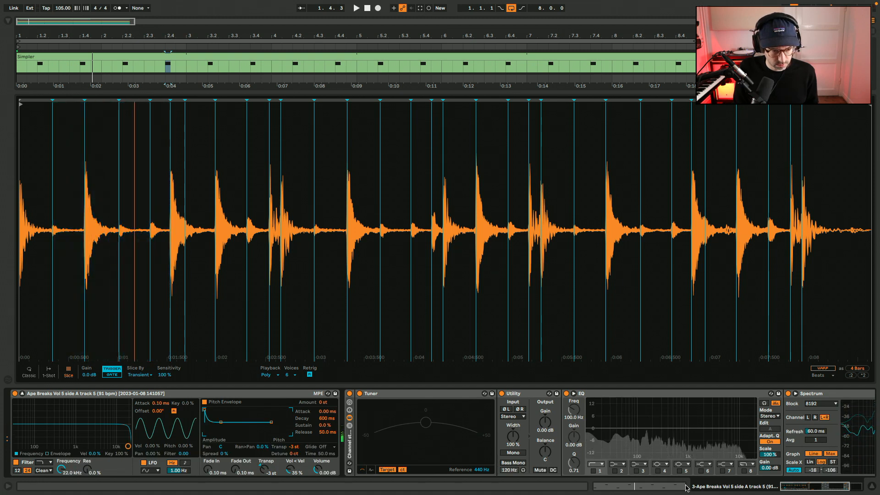
{"action": "key", "text": "shift+Tab"}
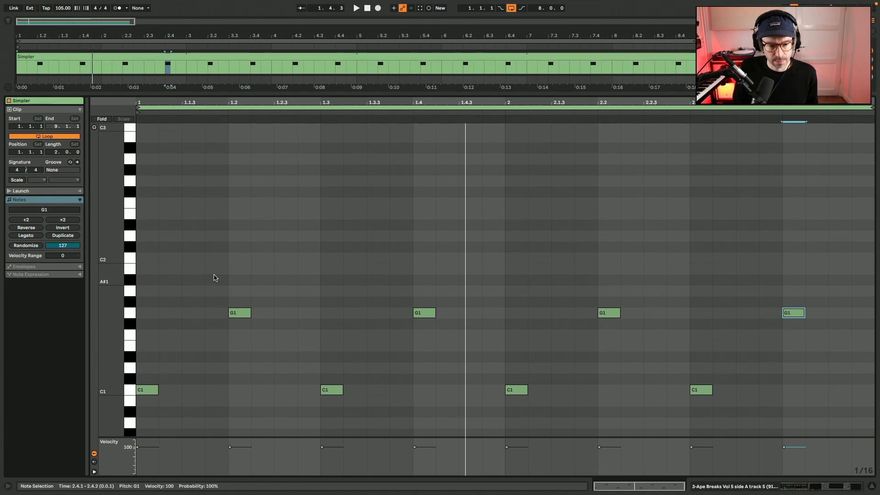
{"action": "double_click", "coordinate": [208, 382]}
{"action": "left_click_drag", "start_coordinate": [218, 381], "coordinate": [195, 384]}
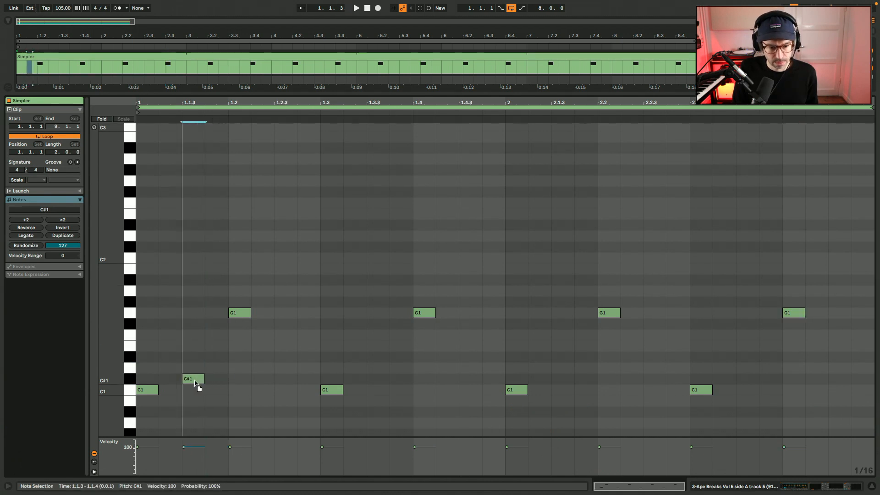
{"action": "double_click", "coordinate": [474, 359]}
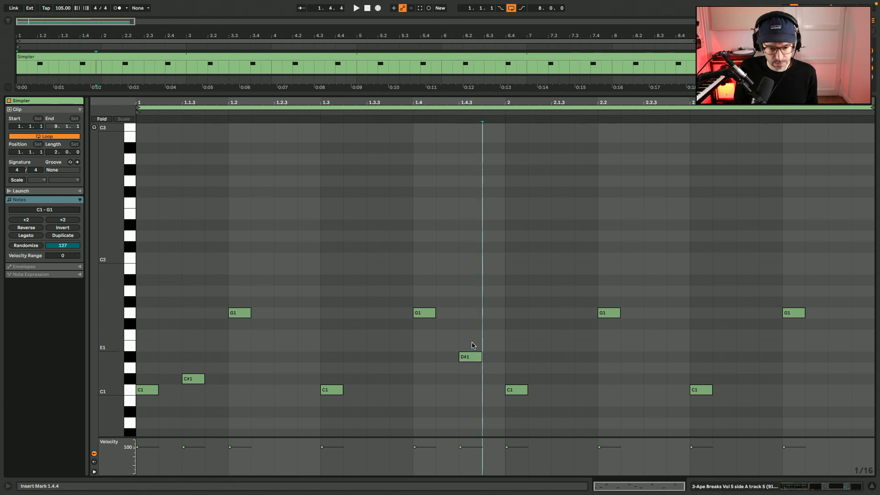
{"action": "double_click", "coordinate": [472, 346]}
Duplicate the C#1, D#1 and E1 notes of bar 1 into bar 2, and play the beat.
{"action": "left_click_drag", "start_coordinate": [474, 360], "coordinate": [137, 380]}
{"action": "key", "text": "ctrl+d"}
{"action": "left_click", "coordinate": [485, 363]}
{"action": "left_click_drag", "start_coordinate": [484, 363], "coordinate": [142, 382]}
{"action": "key", "text": "ctrl+d"}
{"action": "scroll", "coordinate": [358, 304], "scroll_direction": "down", "scroll_amount": 1}
{"action": "key", "text": "space"}
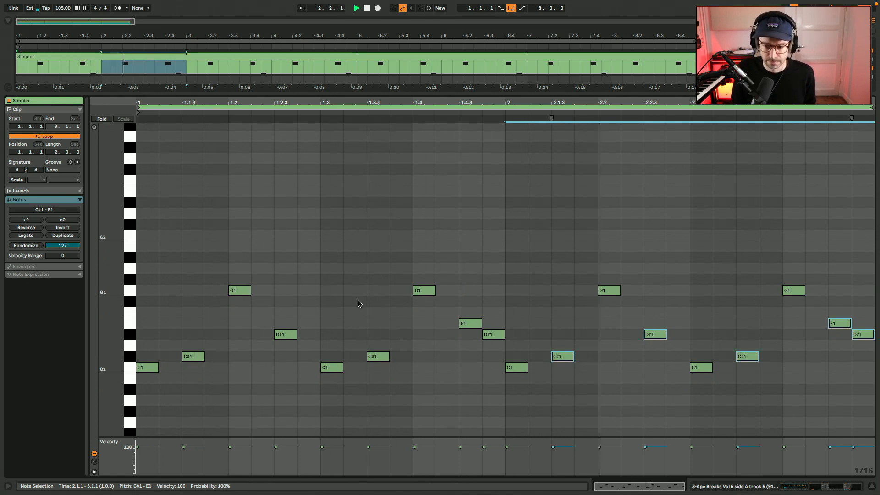
Raise the last D#1 note of bar 2, at 2.4.4, to G1 while the beat plays.
{"action": "left_click", "coordinate": [566, 320]}
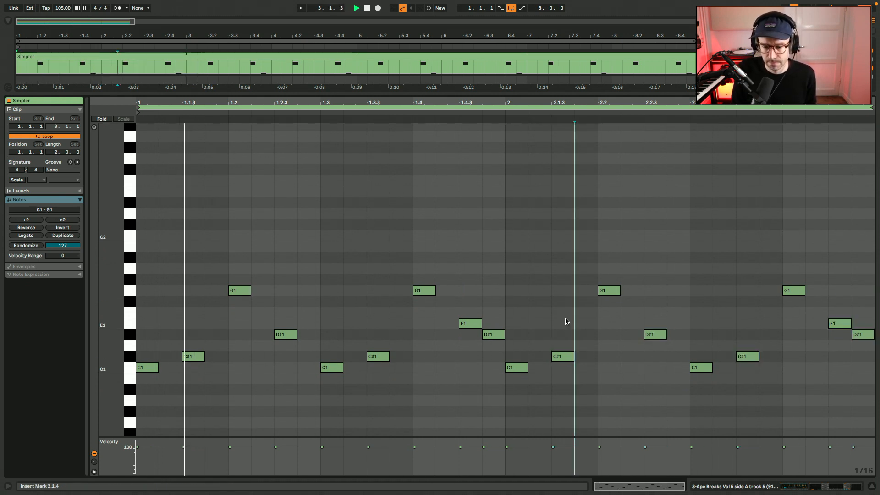
{"action": "left_click", "coordinate": [863, 335]}
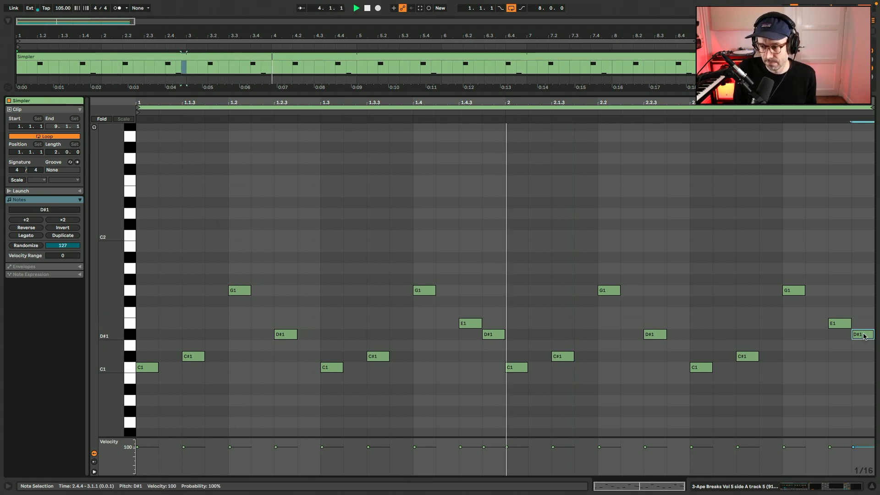
{"action": "key", "text": "Up"}
{"action": "key", "text": "Up"}
{"action": "key", "text": "Up"}
{"action": "key", "text": "Up"}
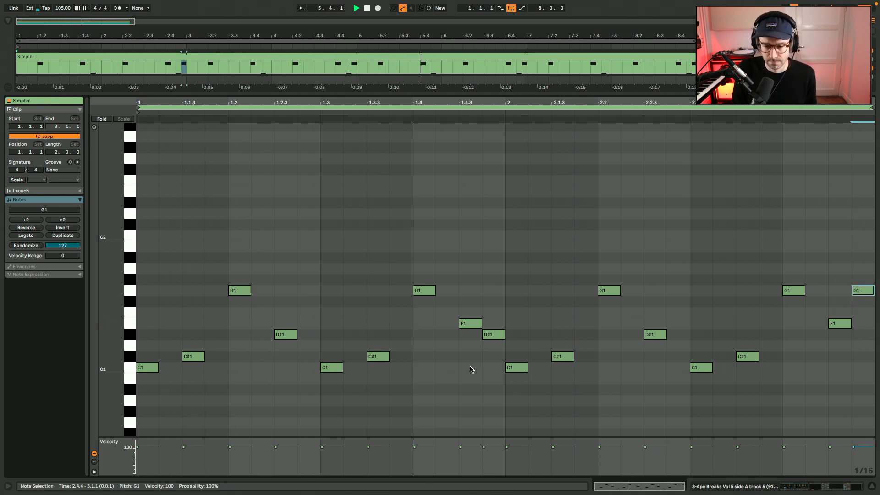
Stop playback, and move the D#1 note from 1.4.4 to 1.3.4 and the G1 note from 2.4.4 to 1.4.4.
{"action": "key", "text": "space"}
{"action": "left_click_drag", "start_coordinate": [500, 335], "coordinate": [415, 337]}
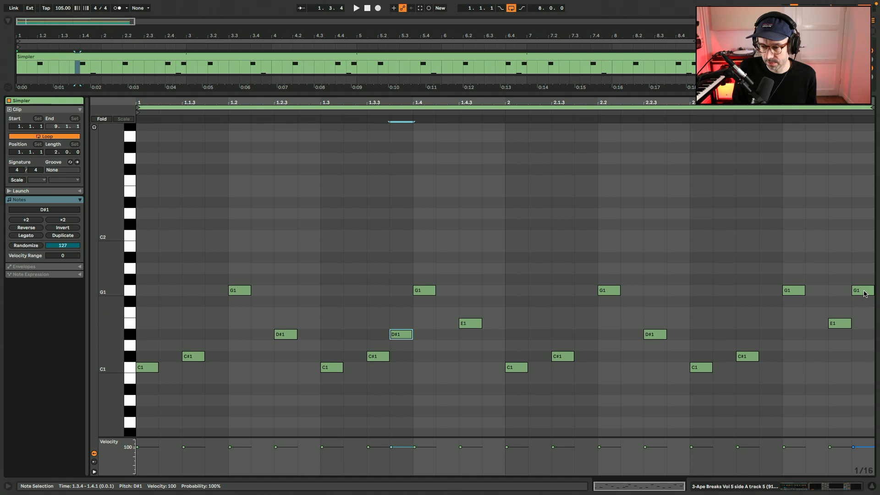
{"action": "left_click_drag", "start_coordinate": [864, 294], "coordinate": [500, 297]}
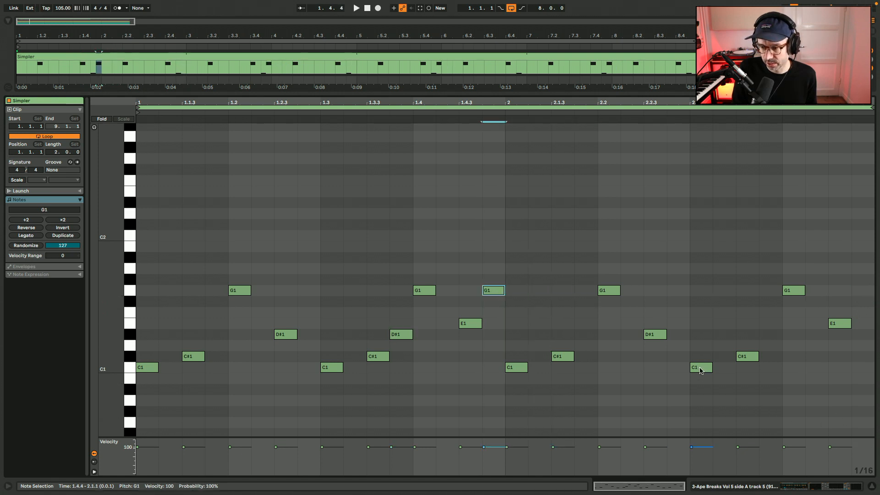
Copy C1 notes to positions 2.4.4, 1.1.3 and 2.1.3, and play the beat.
{"action": "left_click_drag", "start_coordinate": [700, 370], "coordinate": [865, 370]}
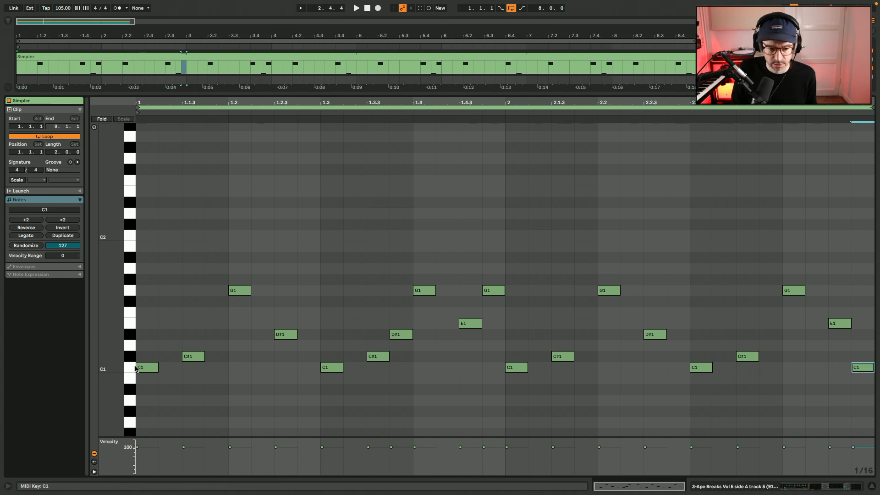
{"action": "left_click_drag", "start_coordinate": [137, 369], "coordinate": [195, 370]}
{"action": "left_click_drag", "start_coordinate": [562, 380], "coordinate": [562, 367]}
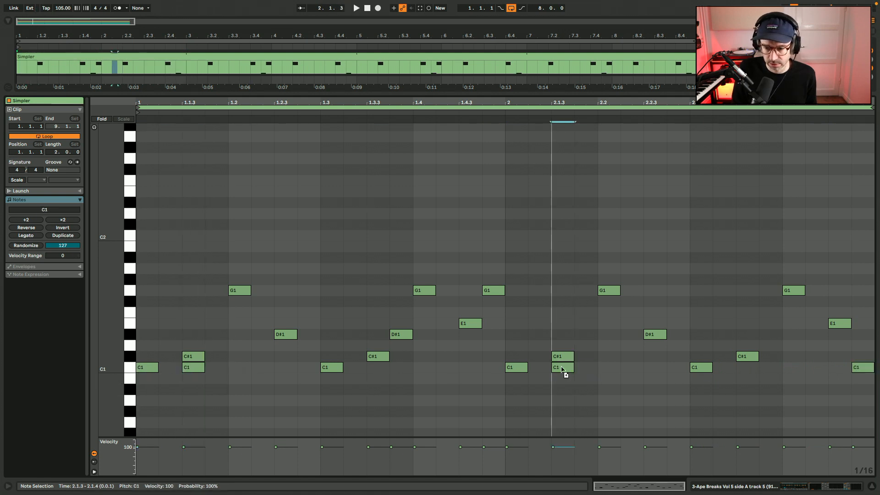
{"action": "left_click", "coordinate": [319, 251]}
{"action": "key", "text": "space"}
{"action": "scroll", "coordinate": [319, 251], "scroll_direction": "down", "scroll_amount": 1}
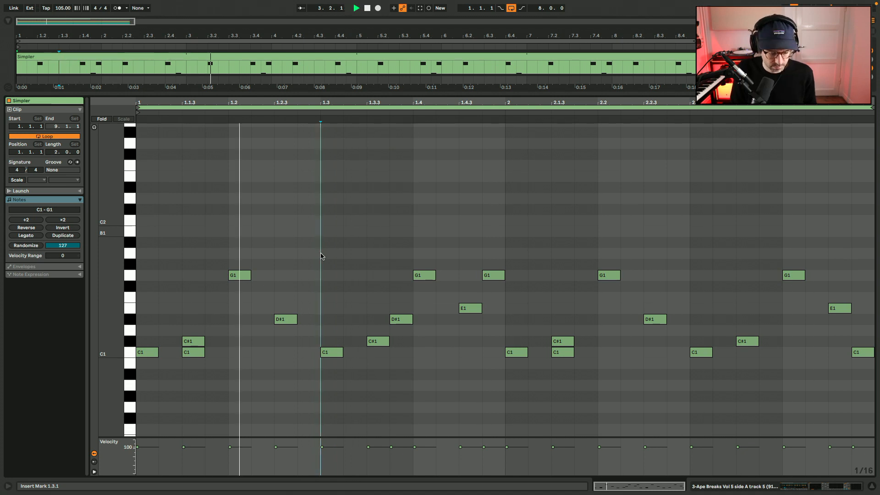
Check the slices in Simpler, add an eighth-length A2 note at 1.1.1 in the MIDI clip, and play the beat.
{"action": "left_click", "coordinate": [835, 490]}
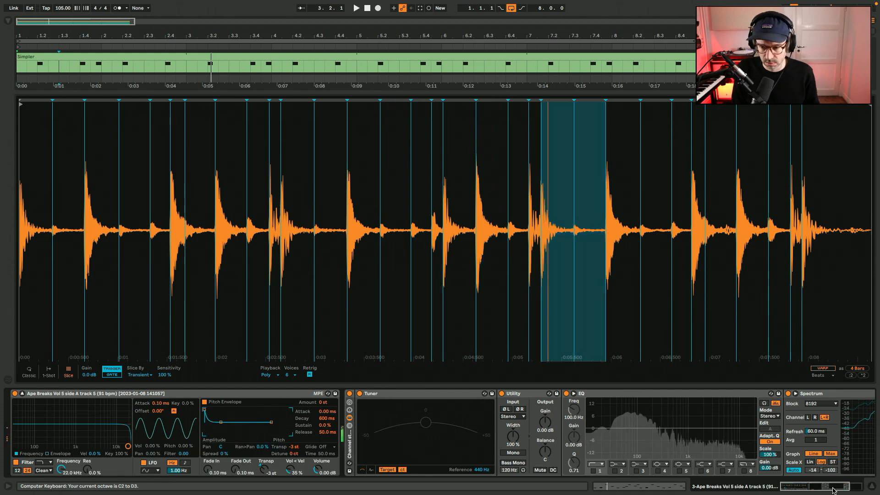
{"action": "left_click", "coordinate": [648, 489]}
{"action": "scroll", "coordinate": [164, 143], "scroll_direction": "up", "scroll_amount": 2}
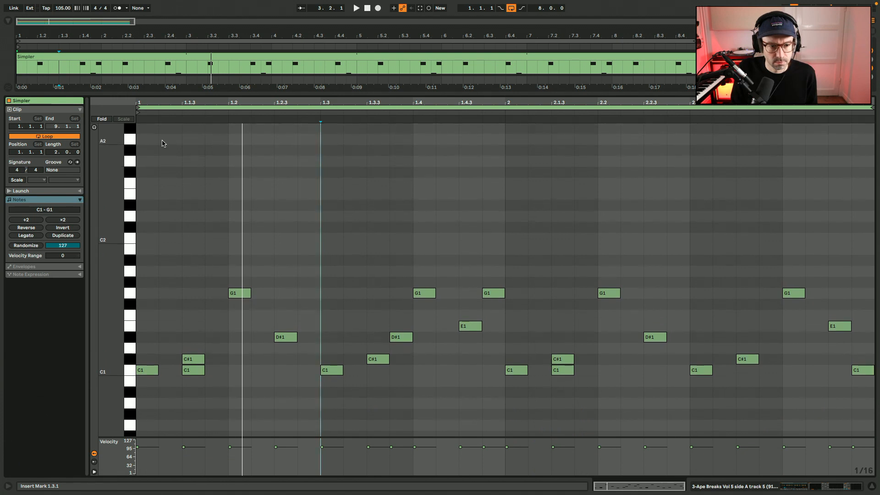
{"action": "double_click", "coordinate": [147, 139]}
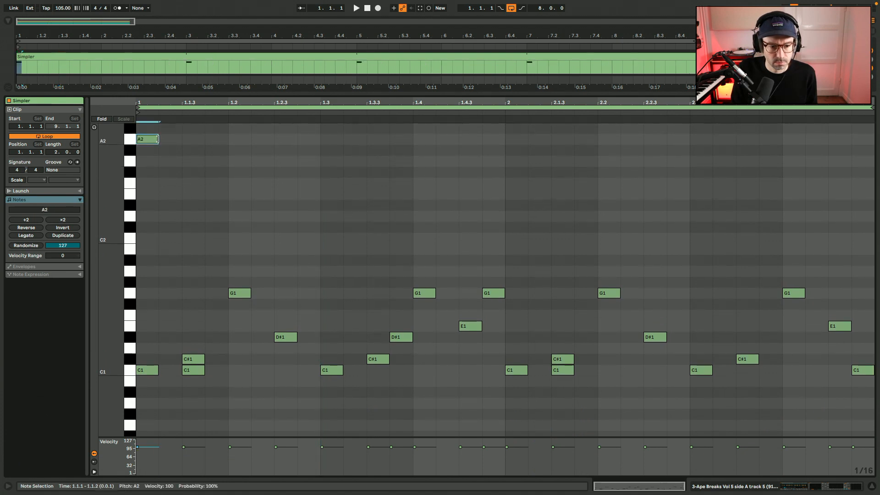
{"action": "left_click_drag", "start_coordinate": [158, 139], "coordinate": [181, 138]}
{"action": "key", "text": "space"}
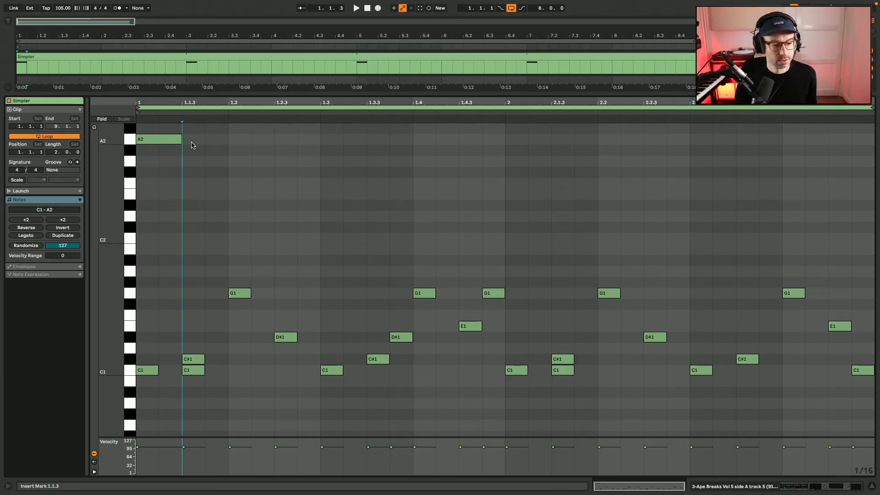
Set the velocity of the C1 notes at 1.1.3 and 2.1.3 to 79, and of all C#1, D#1 and E1 notes to 41.
{"action": "left_click", "coordinate": [193, 371]}
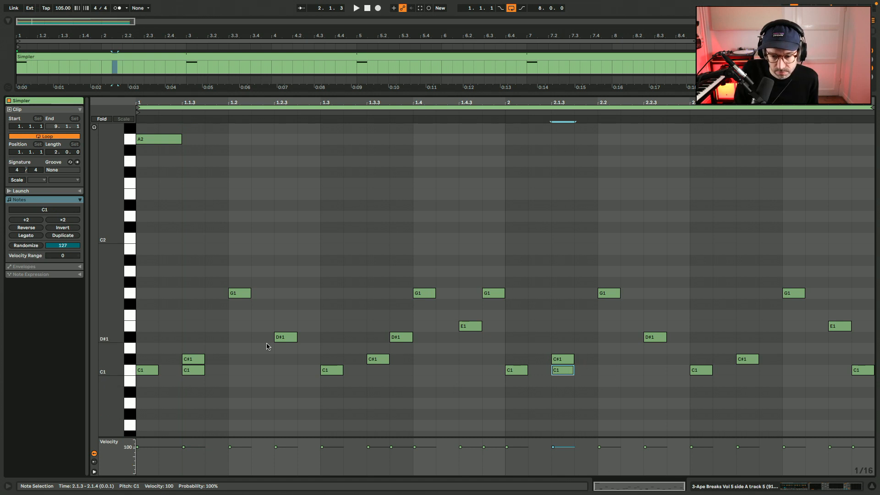
{"action": "left_click", "coordinate": [192, 372], "text": "shift"}
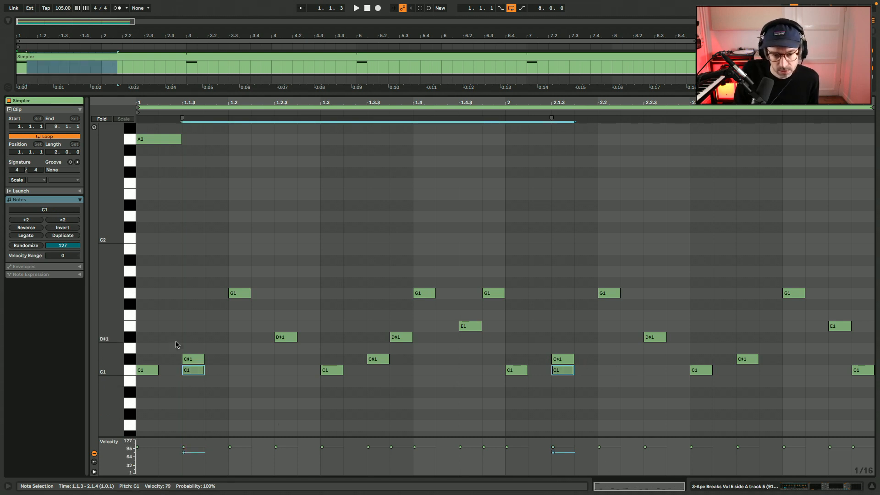
{"action": "left_click_drag", "start_coordinate": [141, 362], "coordinate": [879, 309]}
{"action": "left_click_drag", "start_coordinate": [477, 449], "coordinate": [478, 463]}
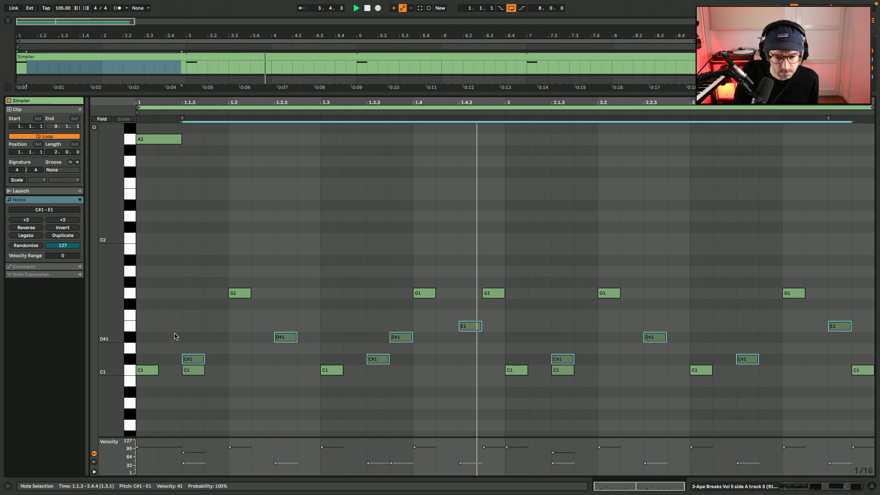
{"action": "key", "text": "space"}
Nudge all C#1, D#1 and E1 notes except the D#1 at 1.3.4 slightly late off the grid, and play the beat.
{"action": "left_click_drag", "start_coordinate": [164, 333], "coordinate": [385, 359]}
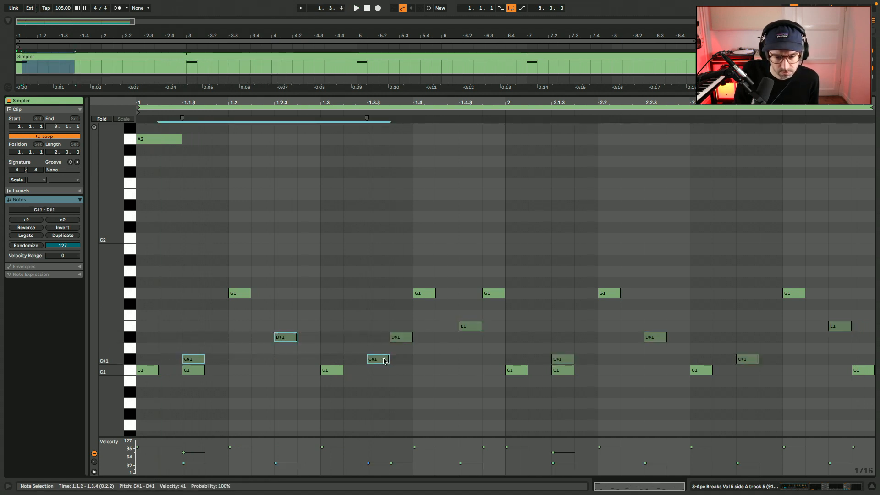
{"action": "left_click", "coordinate": [465, 327], "text": "shift"}
{"action": "left_click_drag", "start_coordinate": [535, 329], "coordinate": [836, 357]}
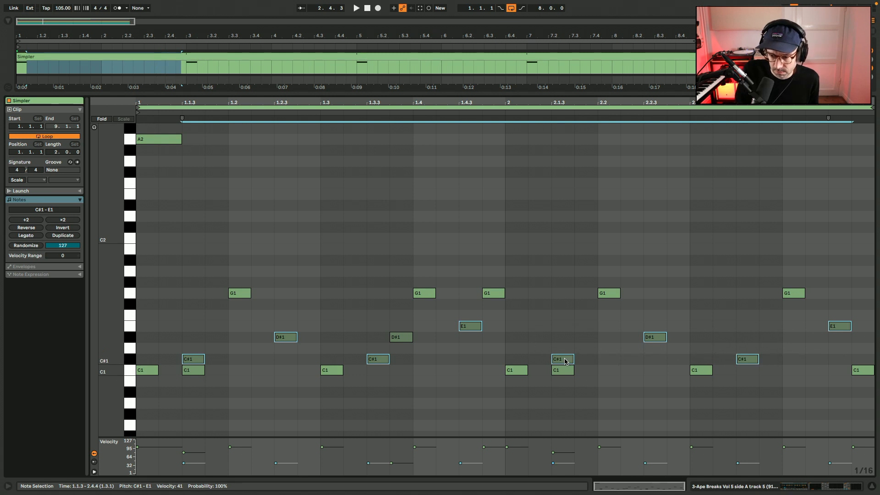
{"action": "left_click_drag", "start_coordinate": [566, 361], "coordinate": [567, 361]}
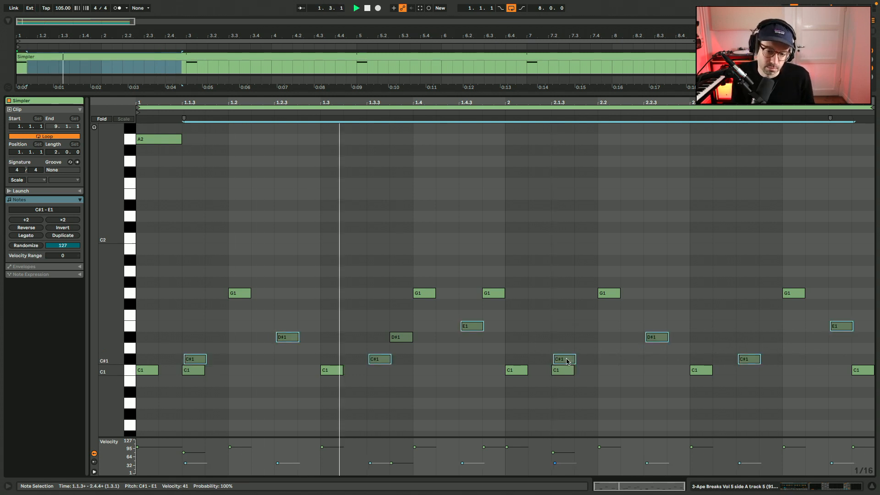
{"action": "left_click", "coordinate": [490, 325]}
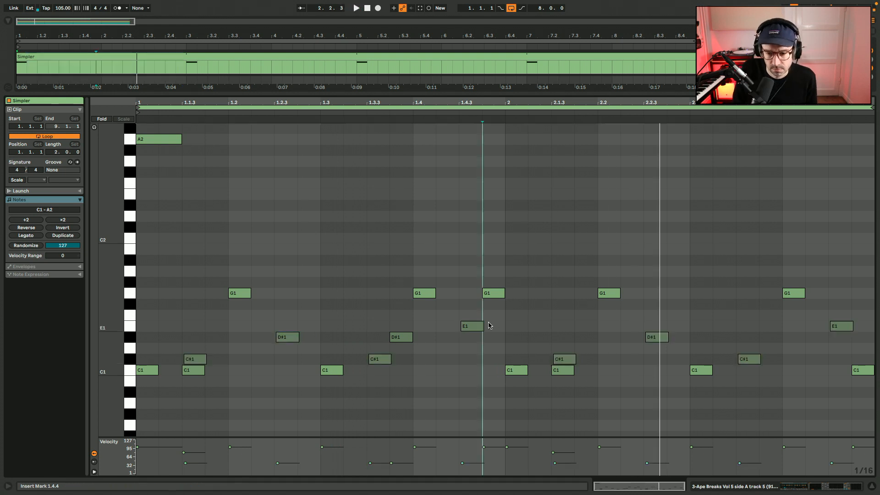
Set the G1 at 1.4.4 to velocity 25 and the C1 at 2.4.4 to 51, and nudge both and the A2 note slightly late.
{"action": "left_click", "coordinate": [503, 296]}
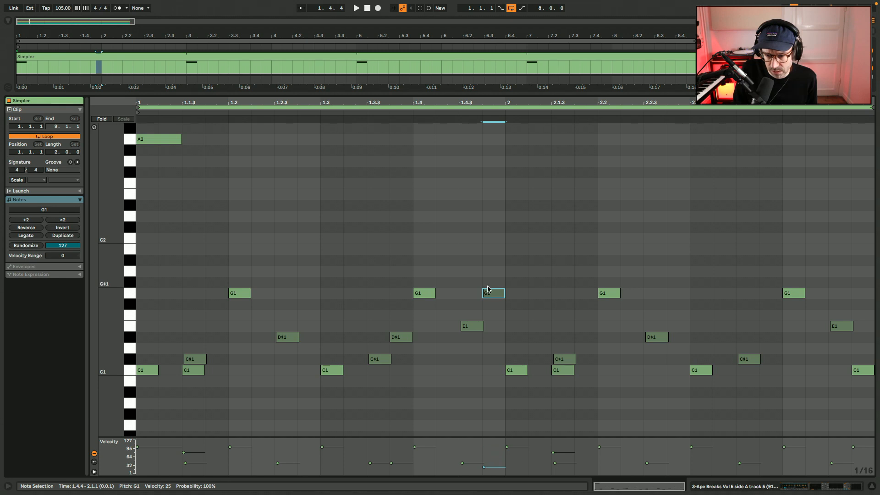
{"action": "left_click_drag", "start_coordinate": [488, 289], "coordinate": [493, 294]}
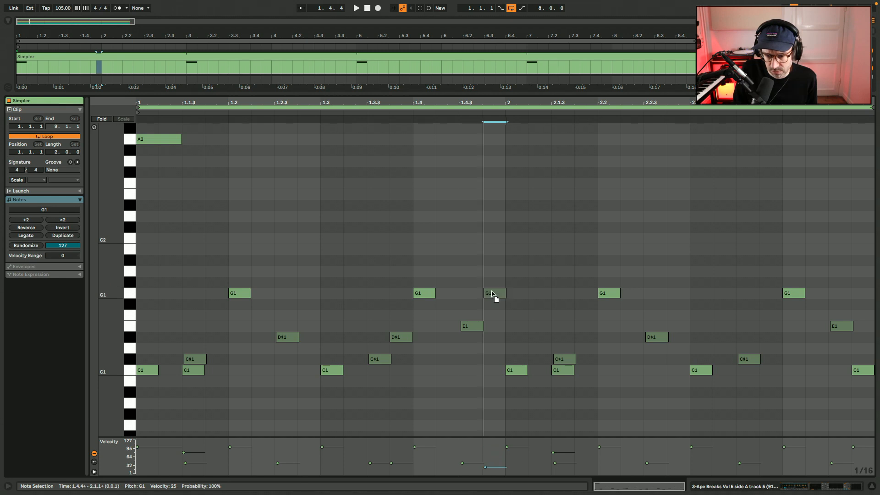
{"action": "left_click", "coordinate": [862, 372]}
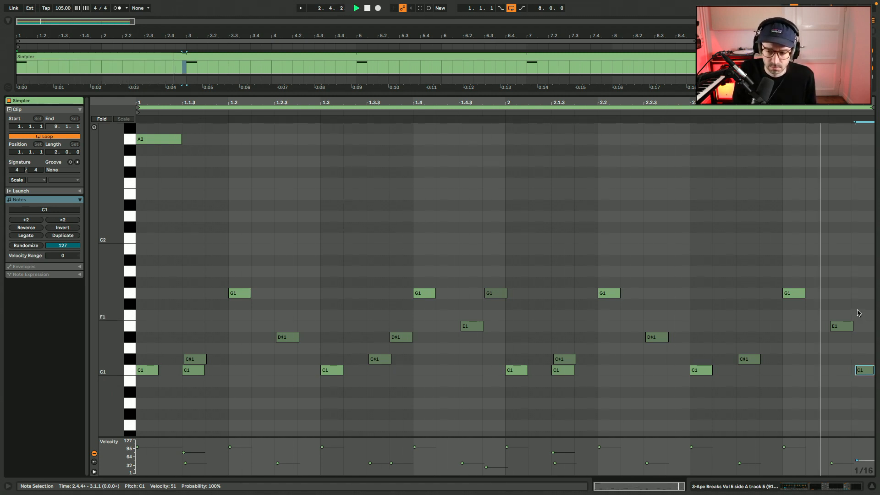
{"action": "left_click_drag", "start_coordinate": [161, 140], "coordinate": [162, 142]}
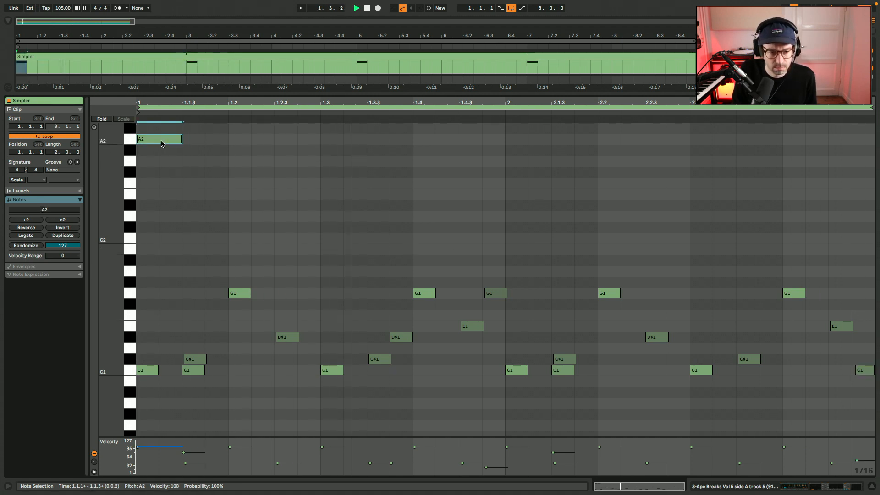
Set the velocity of the A2 note at the start of the clip to 66 and play the beat.
{"action": "key", "text": "space"}
{"action": "key", "text": "space"}
{"action": "key", "text": "space"}
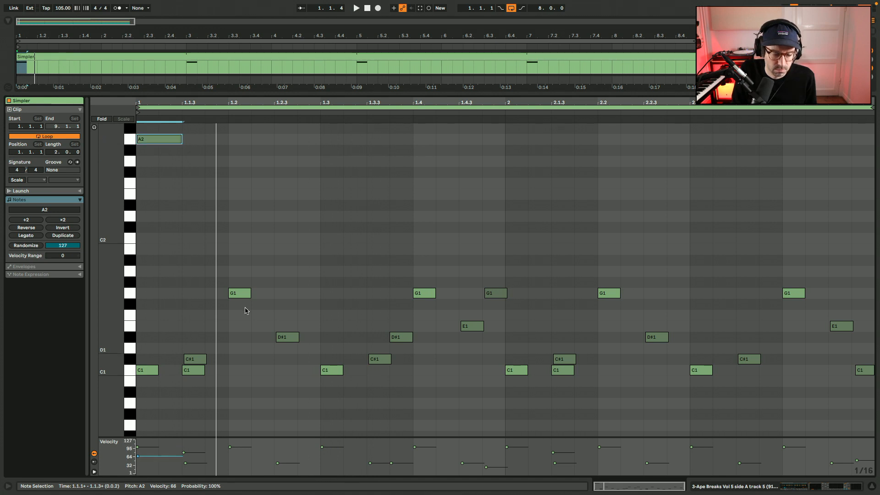
{"action": "key", "text": "space"}
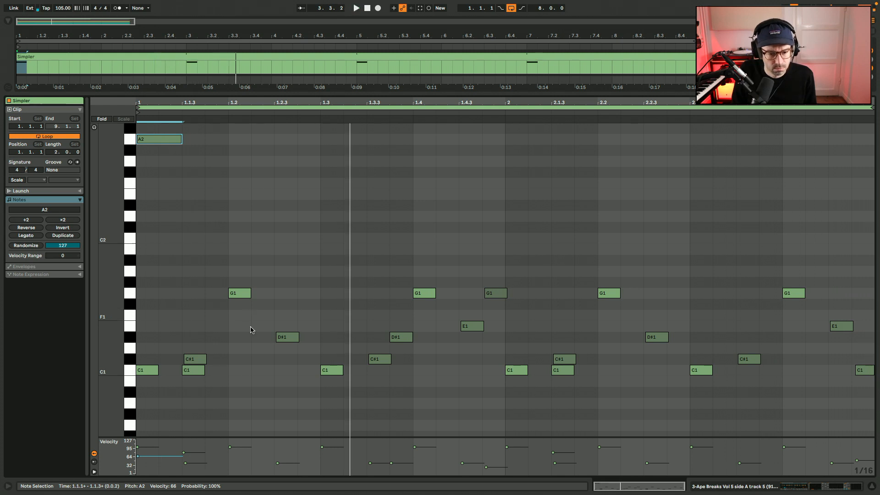
{"action": "key", "text": "space"}
Try copies of the D#1 note at 1.2.1 and 1.3.1 with velocity 8, play the beat, and undo the copies.
{"action": "left_click_drag", "start_coordinate": [288, 339], "coordinate": [241, 338]}
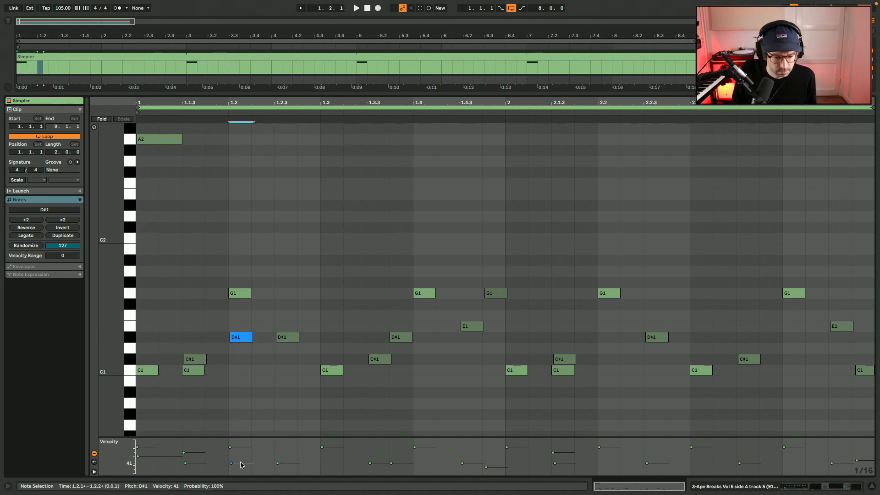
{"action": "left_click_drag", "start_coordinate": [238, 340], "coordinate": [326, 341]}
{"action": "key", "text": "space"}
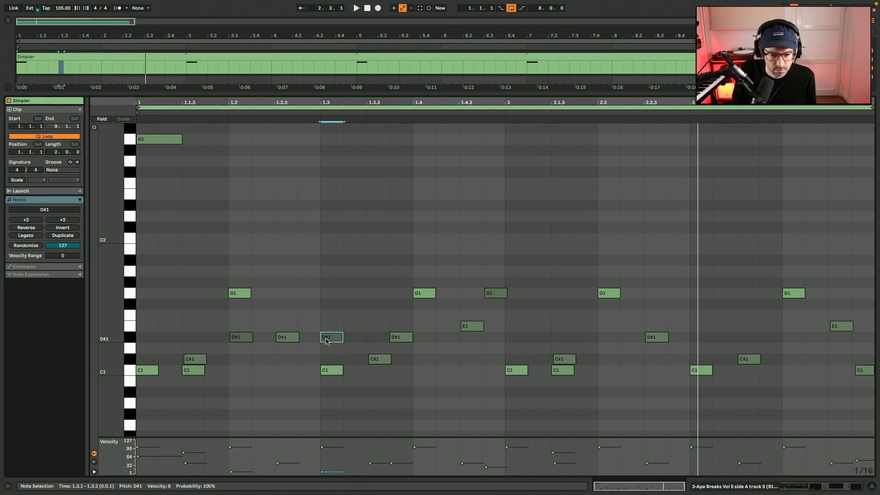
{"action": "key", "text": "super+z"}
{"action": "key", "text": "super+z"}
{"action": "left_click", "coordinate": [322, 286]}
{"action": "key", "text": "space"}
{"action": "key", "text": "super+z"}
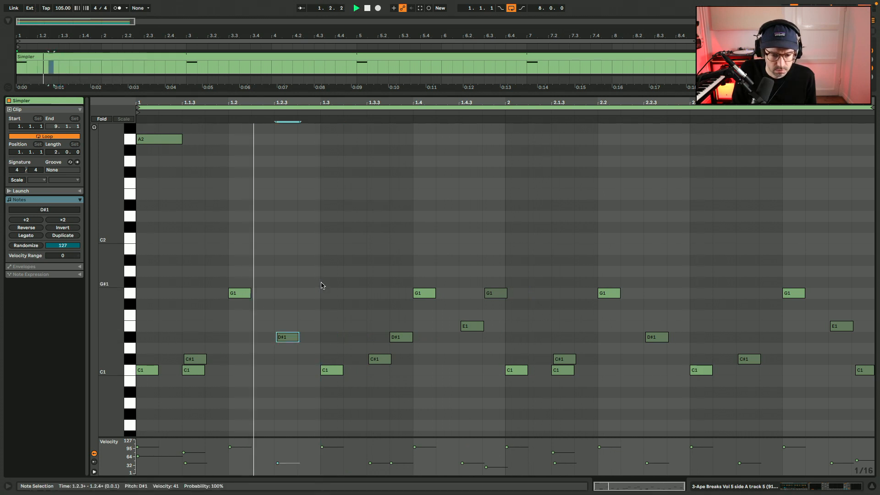
Copy the D#1 note onto every beat from 1.2.1 to 2.4.1 at a velocity of about 9, and play the beat.
{"action": "key", "text": "space"}
{"action": "left_click_drag", "start_coordinate": [293, 338], "coordinate": [799, 339]}
{"action": "key", "text": "space"}
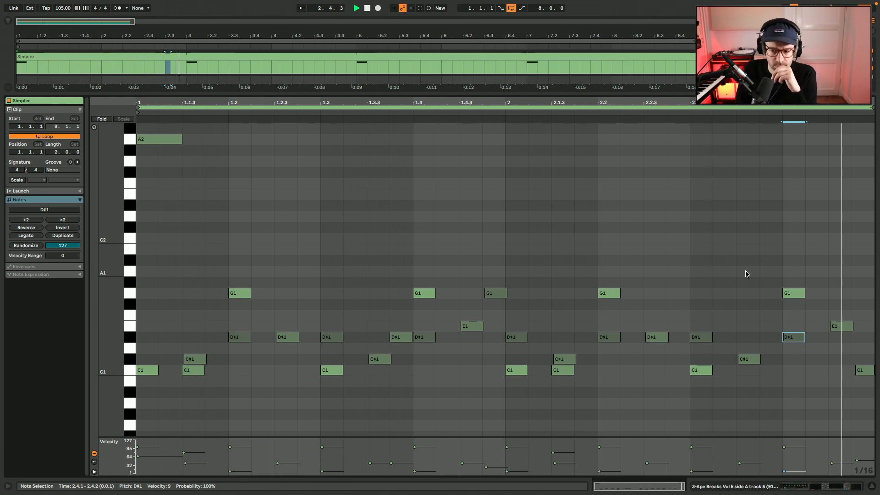
Switch from the note editor to the device chain, collapse Simpler's enlarged sample display, and show the browser.
{"action": "key", "text": "shift+Tab"}
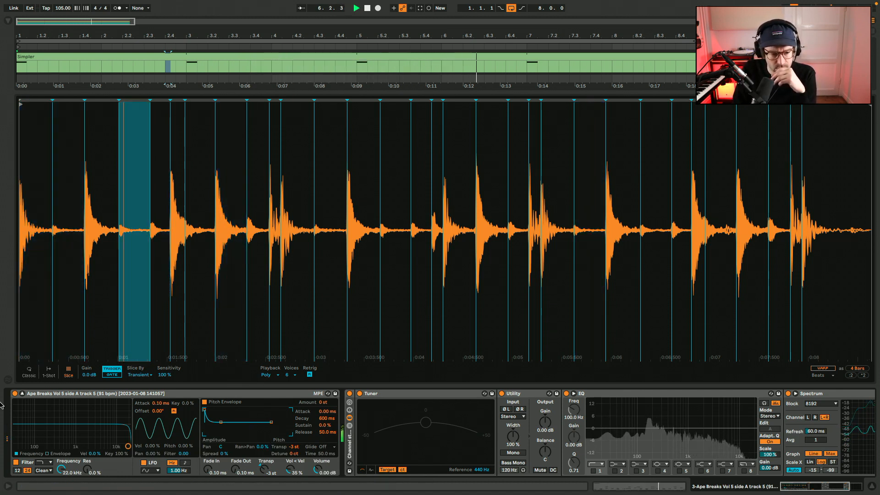
{"action": "left_click", "coordinate": [22, 393]}
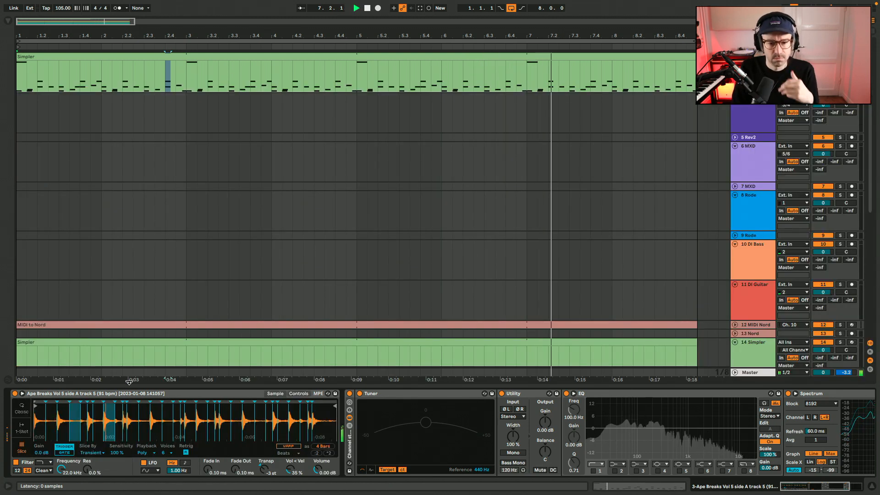
{"action": "scroll", "coordinate": [198, 277], "scroll_direction": "up", "scroll_amount": 2}
{"action": "left_click", "coordinate": [7, 20]}
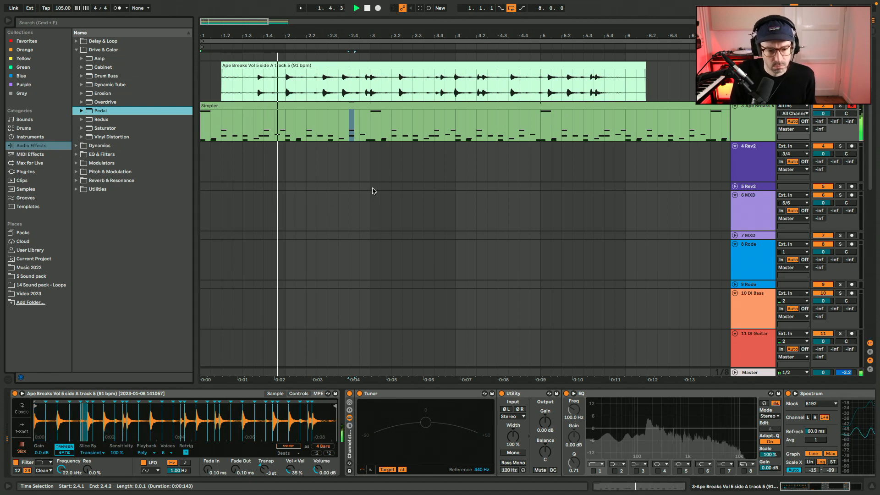
Ungroup the channel strip rack that follows Simpler and delete its Tuner.
{"action": "left_click", "coordinate": [350, 450]}
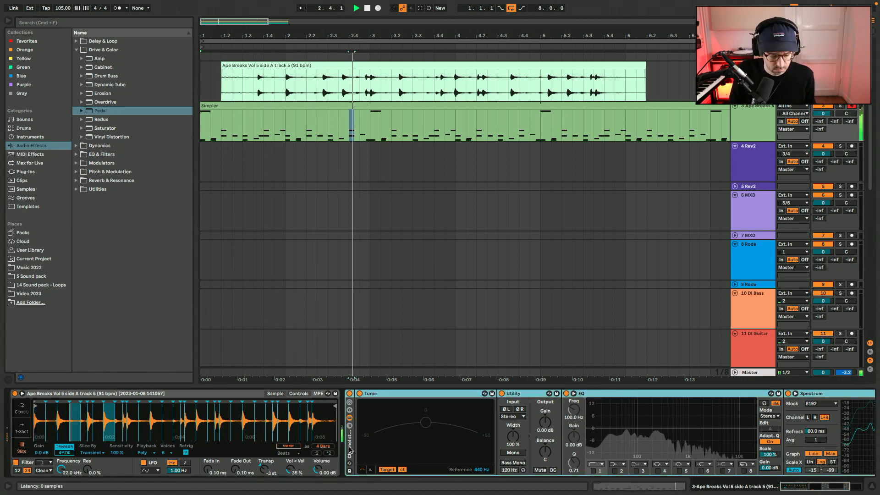
{"action": "key", "text": "super+shift+g"}
{"action": "left_click", "coordinate": [323, 396]}
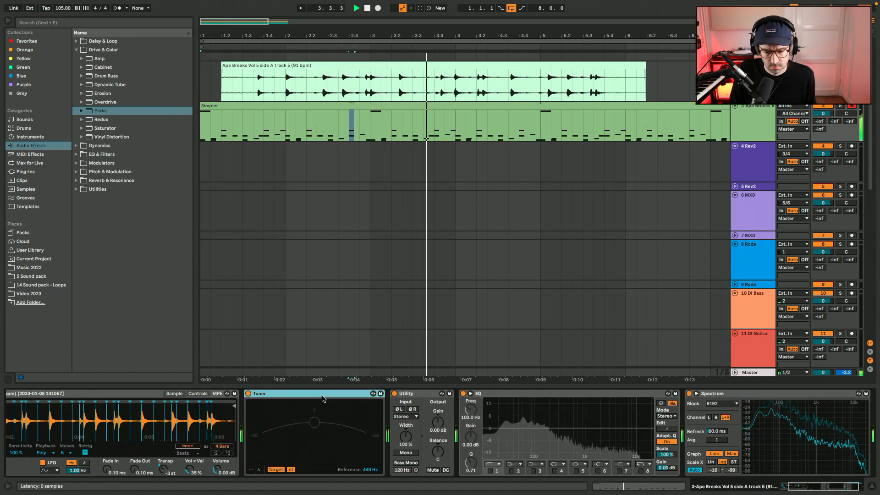
{"action": "key", "text": "Delete"}
Turn on Mono in Utility, deactivate the device, and fold both Utility and EQ.
{"action": "left_click", "coordinate": [350, 453]}
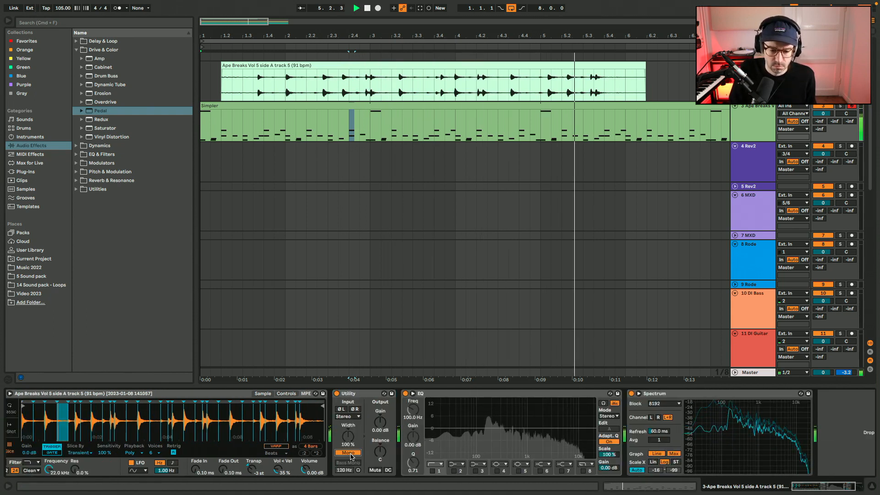
{"action": "left_click", "coordinate": [353, 396]}
{"action": "key", "text": "0"}
{"action": "double_click", "coordinate": [353, 396]}
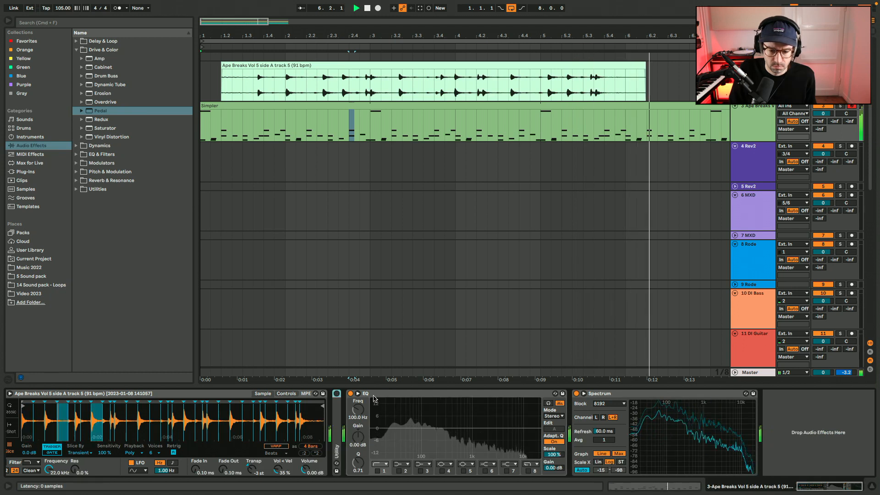
{"action": "left_click", "coordinate": [387, 394]}
{"action": "double_click", "coordinate": [386, 394]}
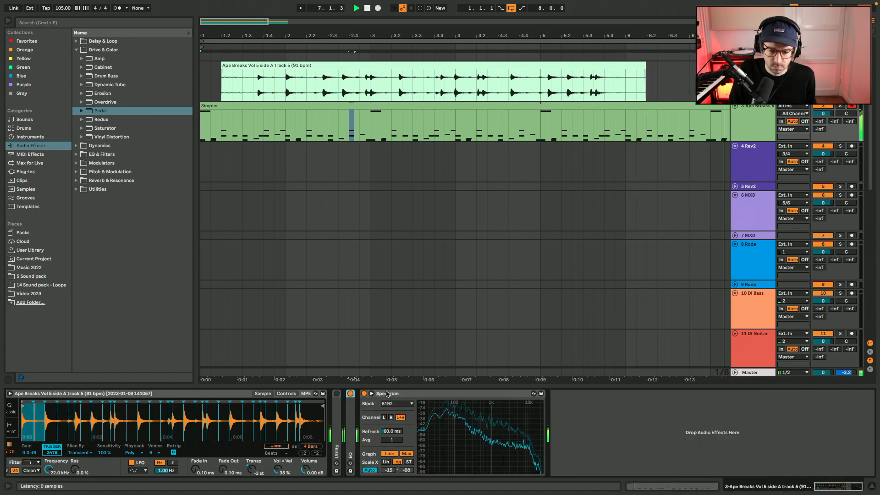
Insert a Pedal between EQ and Spectrum, using Fuzz with 3% gain and 20% Dry/Wet.
{"action": "key", "text": "space"}
{"action": "left_click_drag", "start_coordinate": [102, 113], "coordinate": [377, 427]}
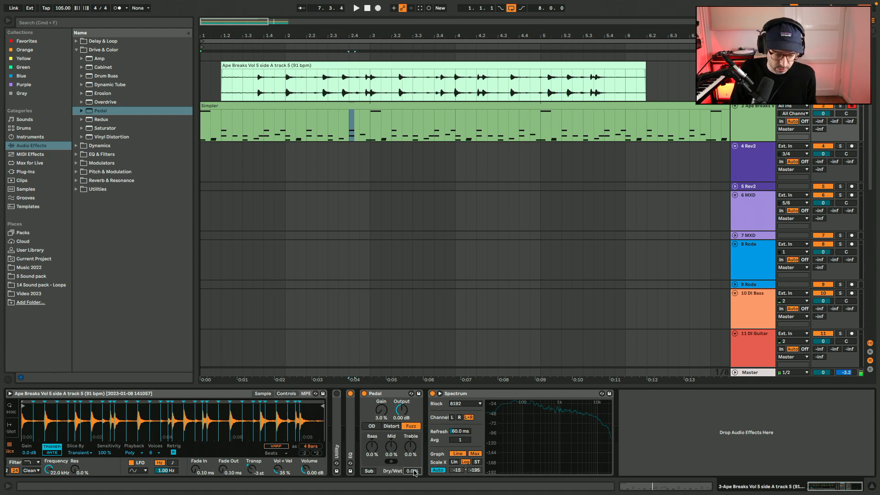
{"action": "left_click_drag", "start_coordinate": [414, 473], "coordinate": [414, 464]}
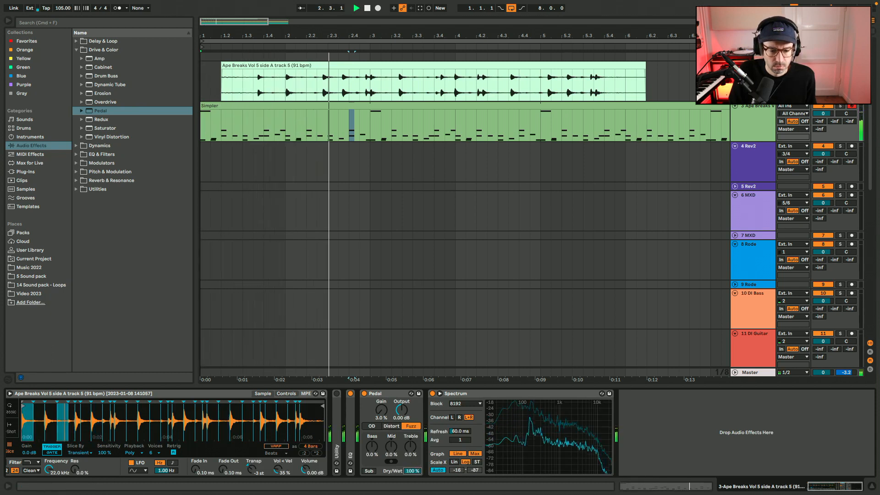
{"action": "left_click_drag", "start_coordinate": [413, 472], "coordinate": [414, 469]}
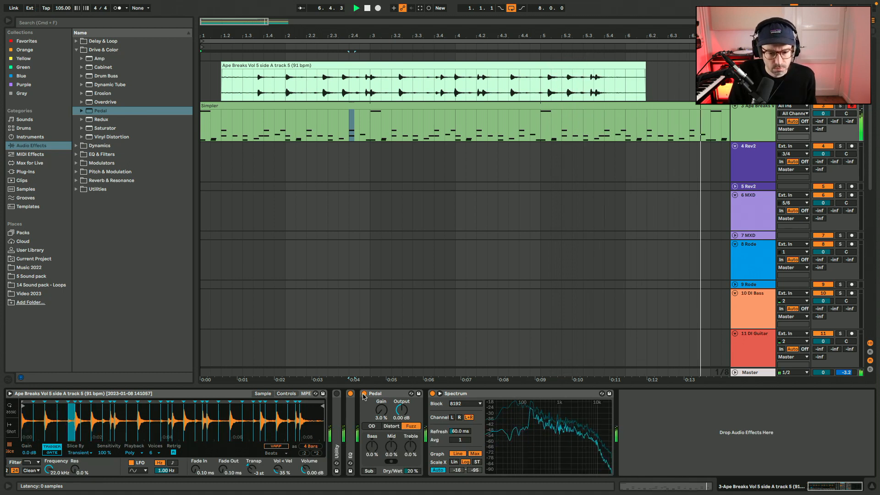
Unfold the EQ, enable band 5, and cut it by 2.36 dB at 1.35 kHz while the beat plays.
{"action": "double_click", "coordinate": [351, 405]}
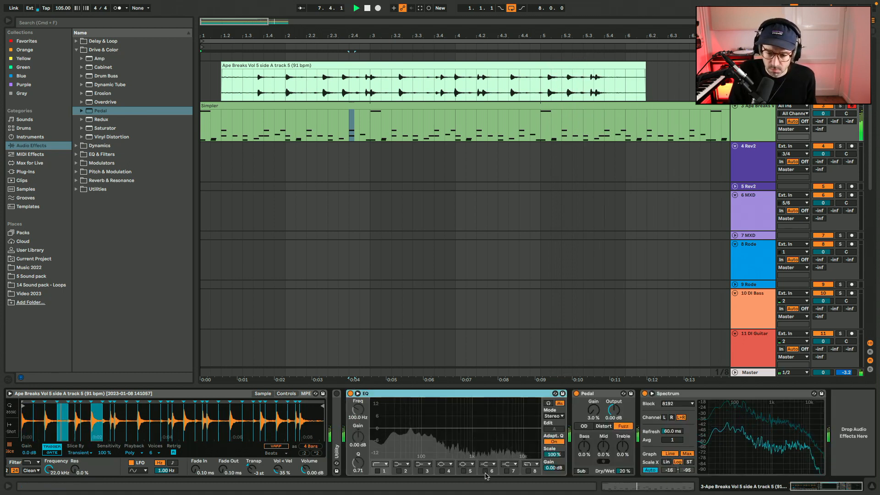
{"action": "left_click", "coordinate": [461, 473]}
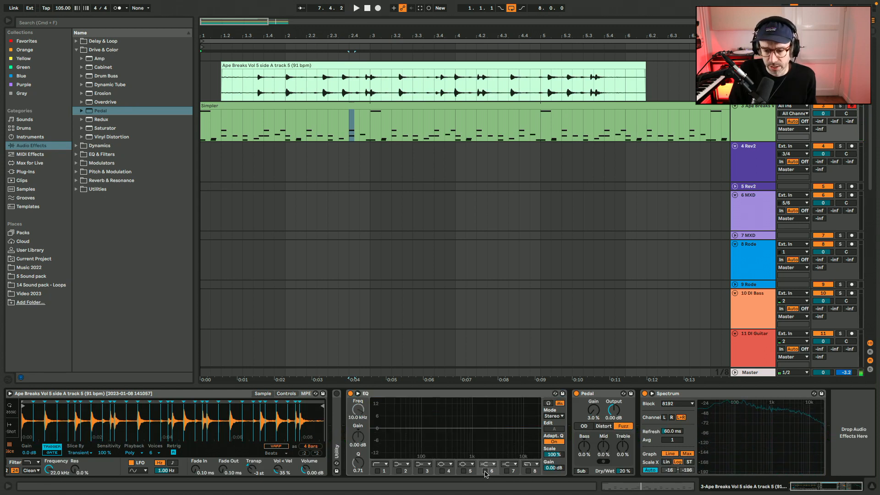
{"action": "left_click_drag", "start_coordinate": [521, 427], "coordinate": [493, 432]}
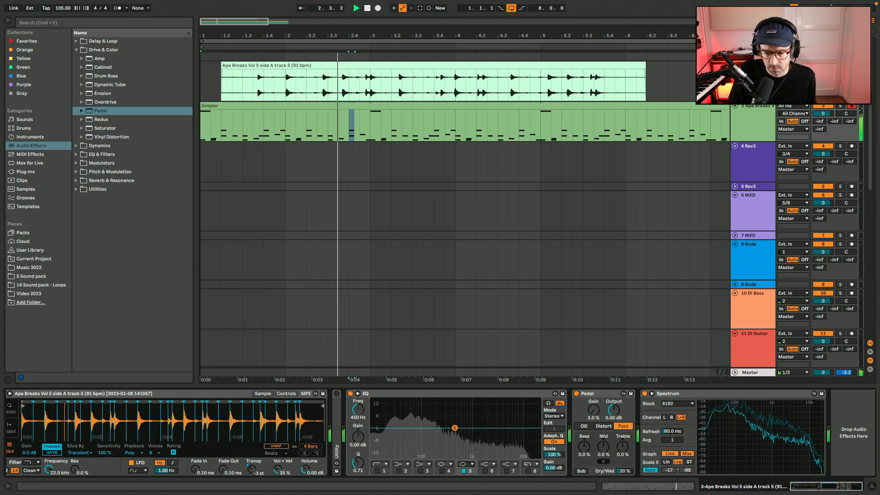
{"action": "left_click_drag", "start_coordinate": [473, 436], "coordinate": [481, 432]}
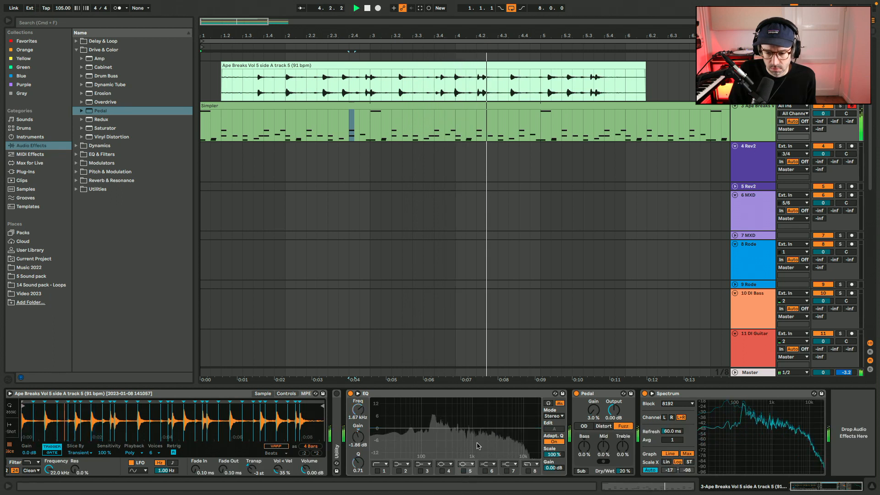
{"action": "left_click_drag", "start_coordinate": [485, 433], "coordinate": [479, 436]}
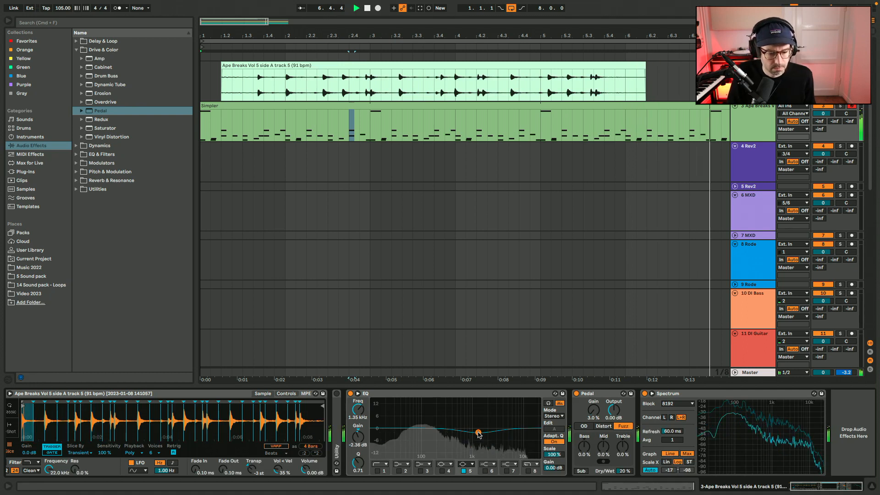
{"action": "key", "text": "space"}
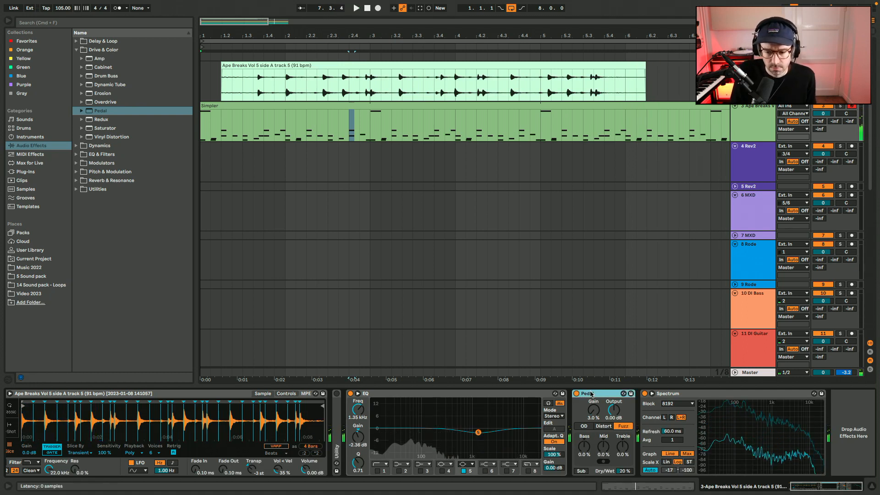
Group the devices from Simpler through Pedal into an Instrument Rack and save it to the User Library as "Ape Breaks-sliced break".
{"action": "left_click", "coordinate": [193, 392]}
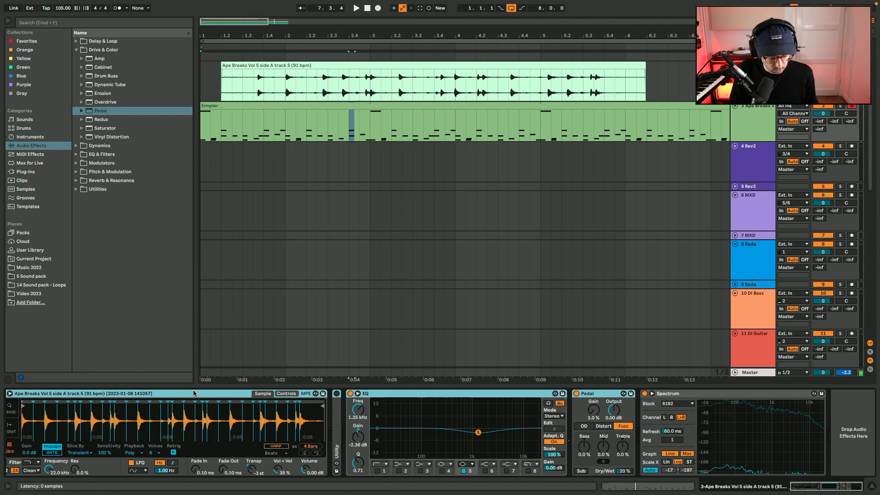
{"action": "key", "text": "super+g"}
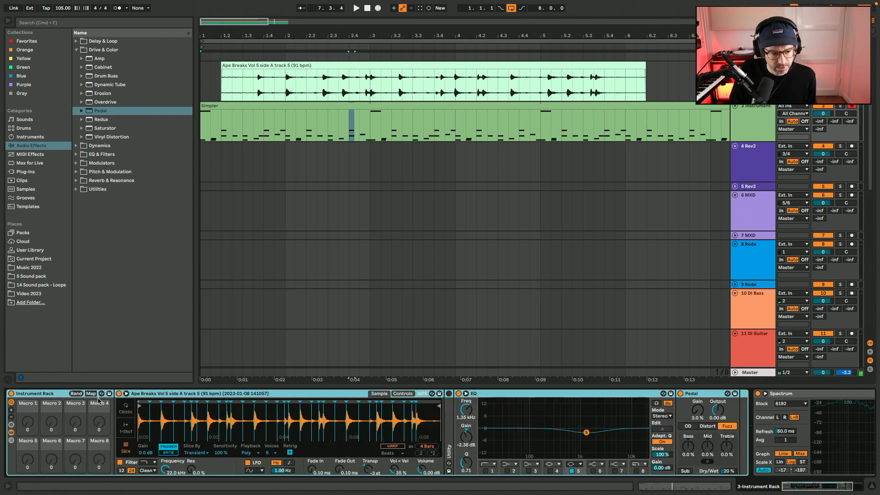
{"action": "left_click", "coordinate": [109, 394]}
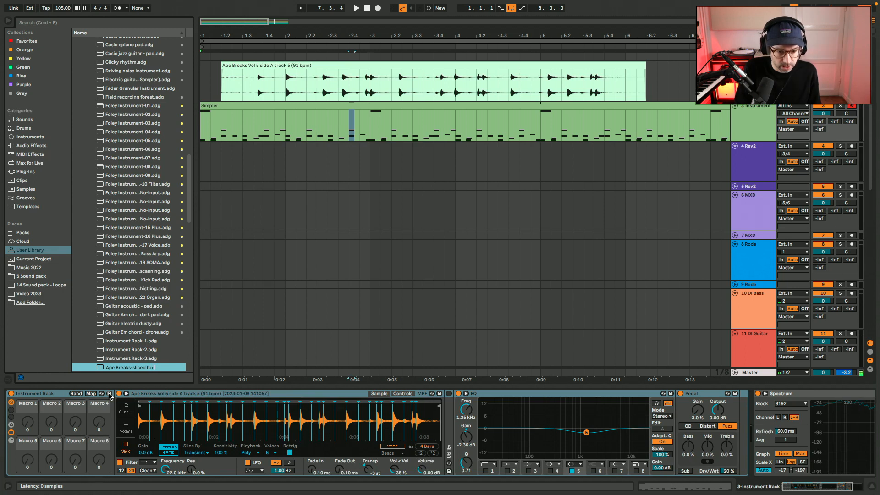
{"action": "left_click", "coordinate": [109, 394]}
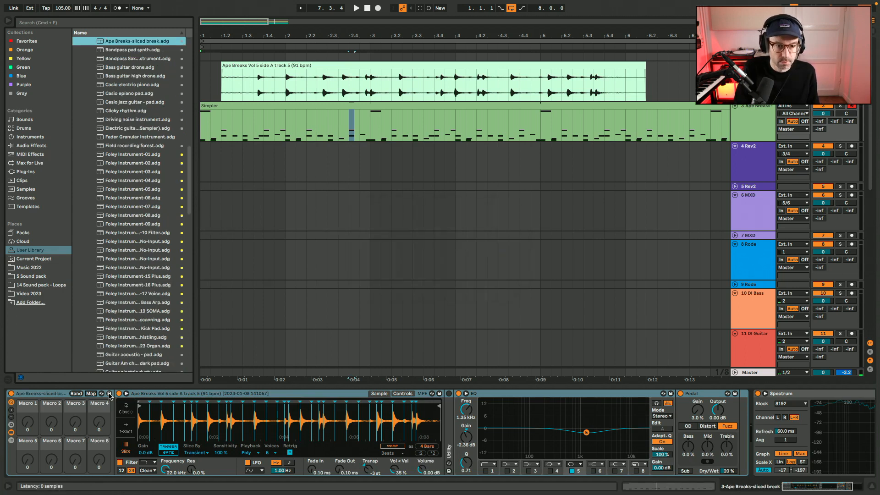
{"action": "key", "text": "super+alt+b"}
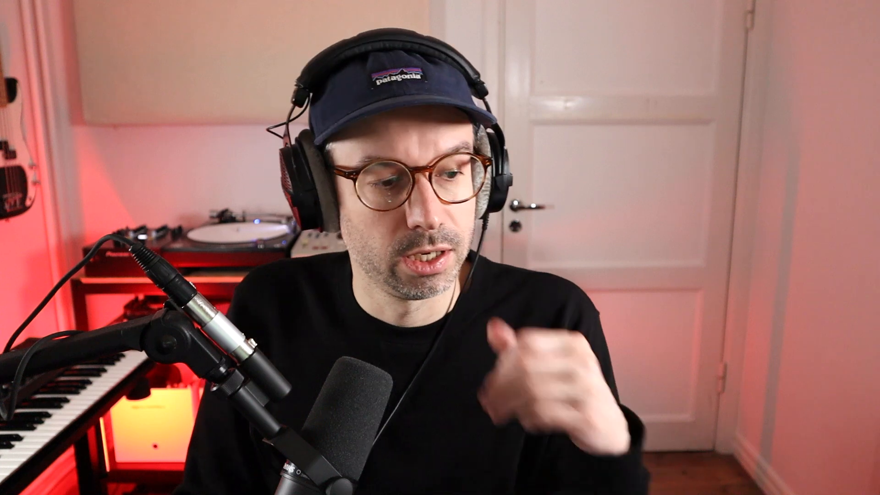